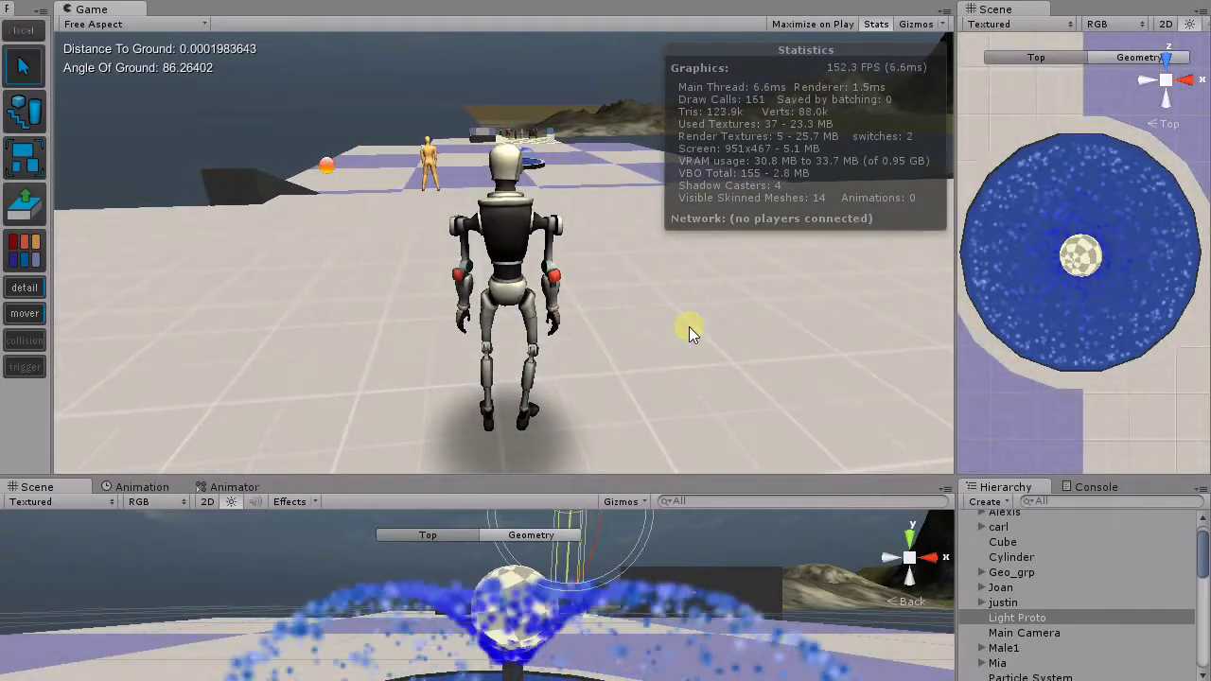
Step: Run the robot across the raised platform in the Game view, turning both ways, and take it down the stairs to the checkered ground
{"action": "key", "text": "w"}
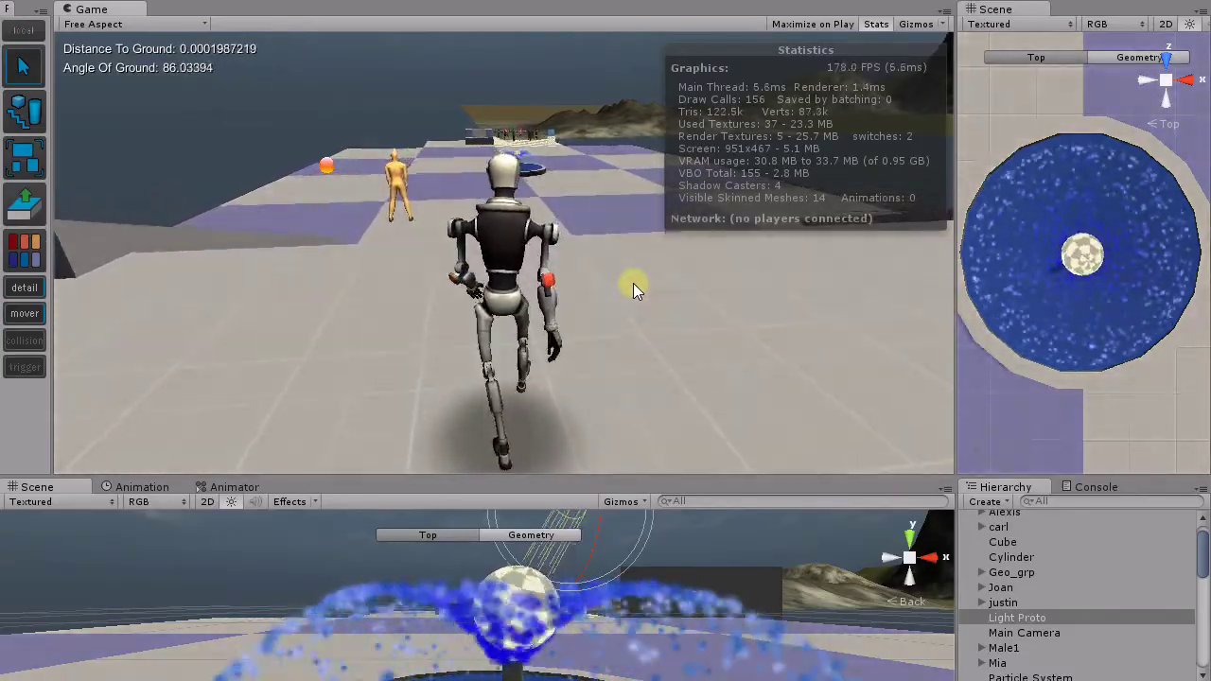
{"action": "key", "text": "d"}
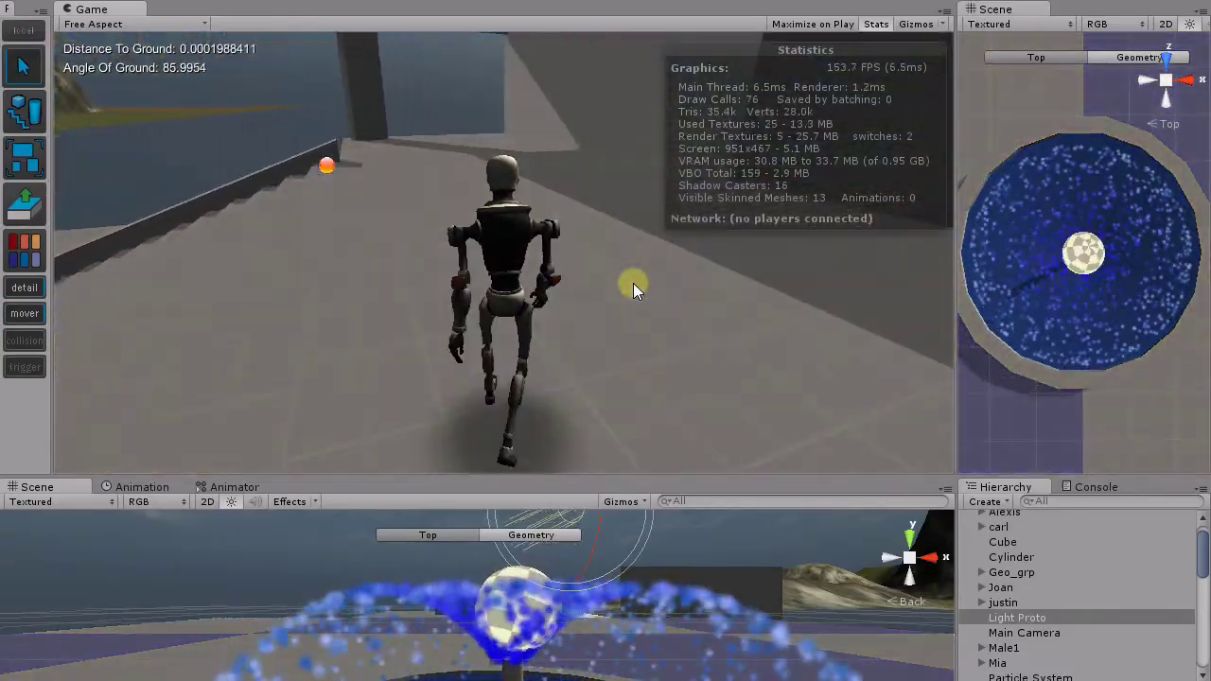
{"action": "key", "text": "a"}
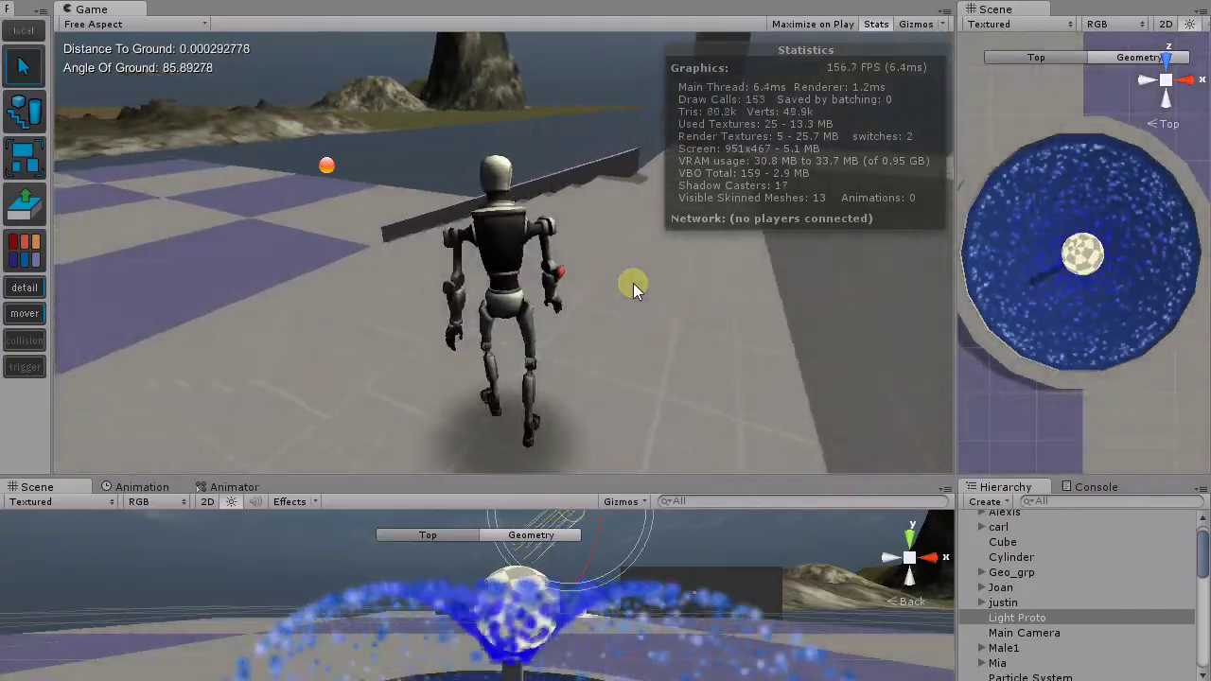
{"action": "key", "text": "a"}
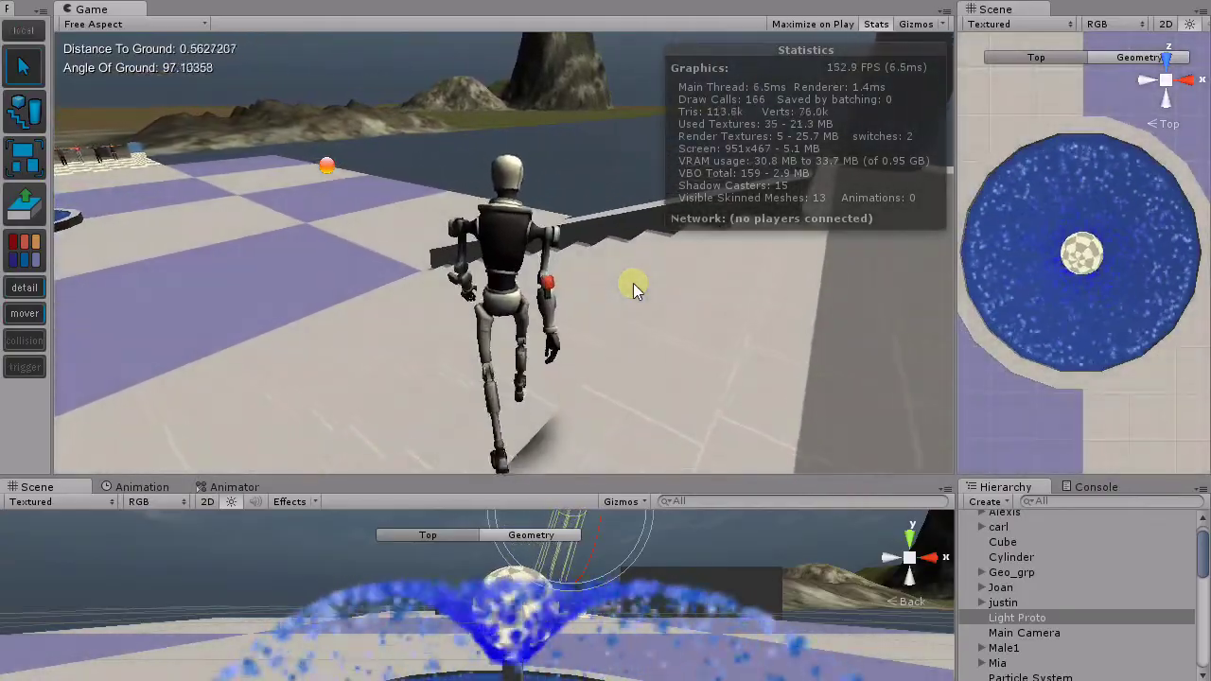
{"action": "key", "text": "d"}
{"action": "key", "text": "a"}
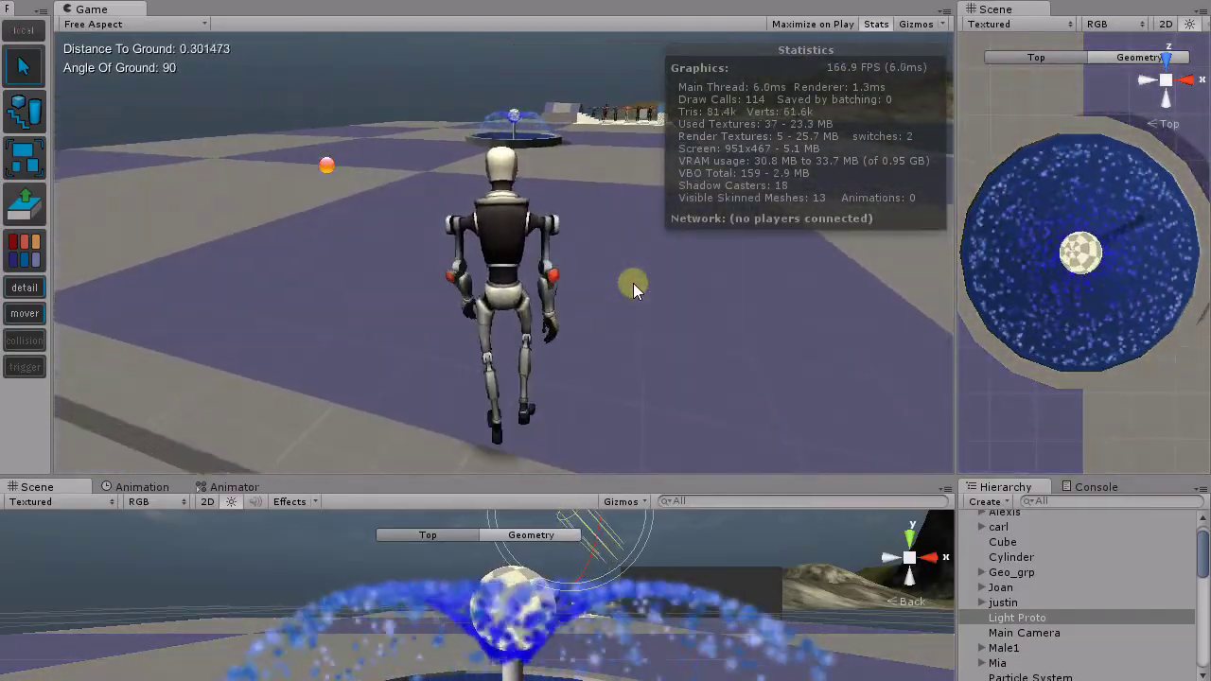
Step: Run the robot across the checkered ground toward the fountain, veering right to pass beside it
{"action": "key", "text": "d"}
{"action": "key", "text": "w"}
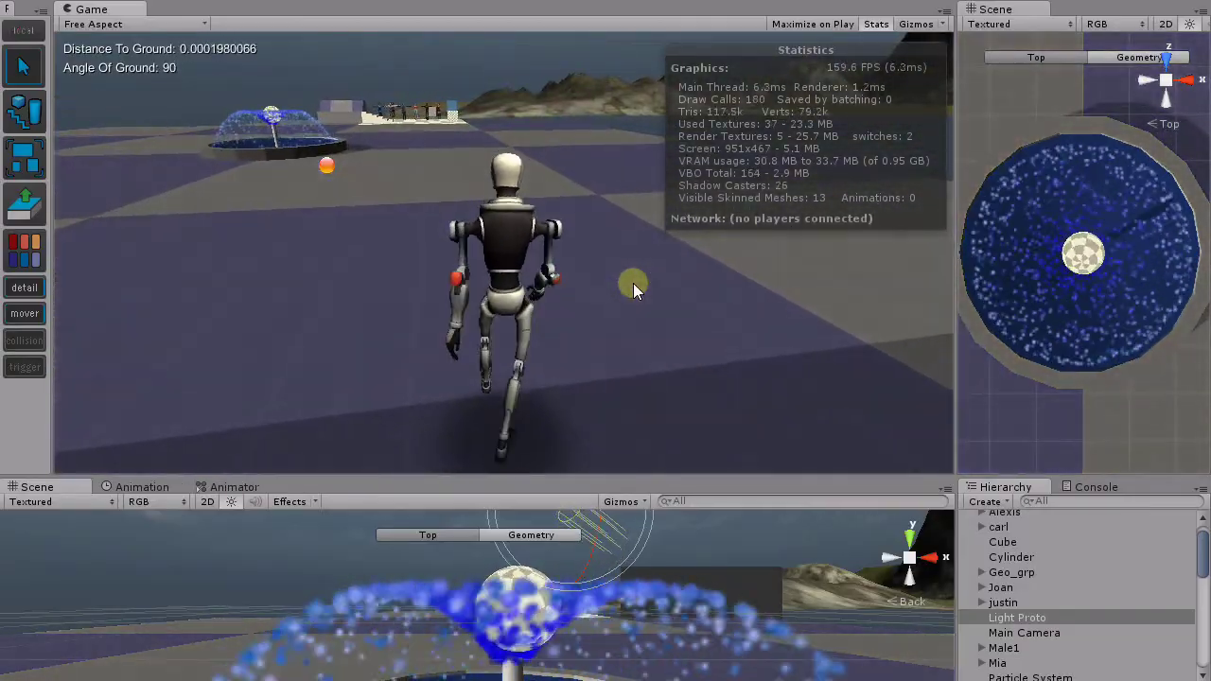
{"action": "key", "text": "w"}
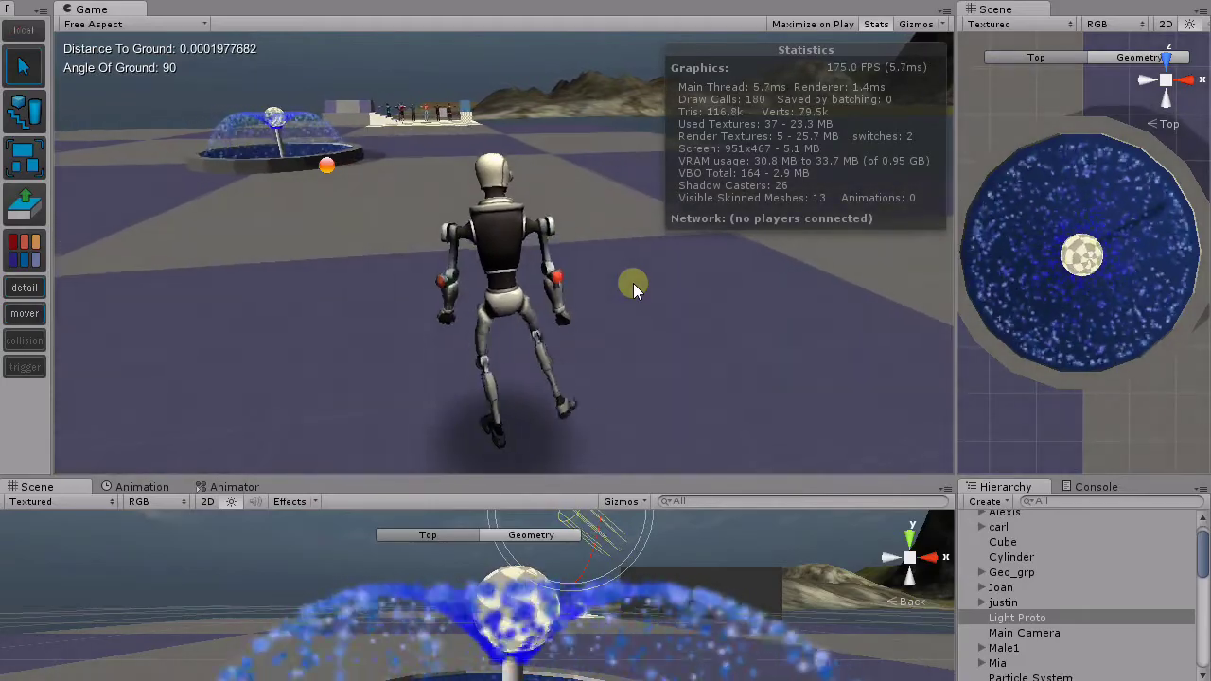
{"action": "key", "text": "w"}
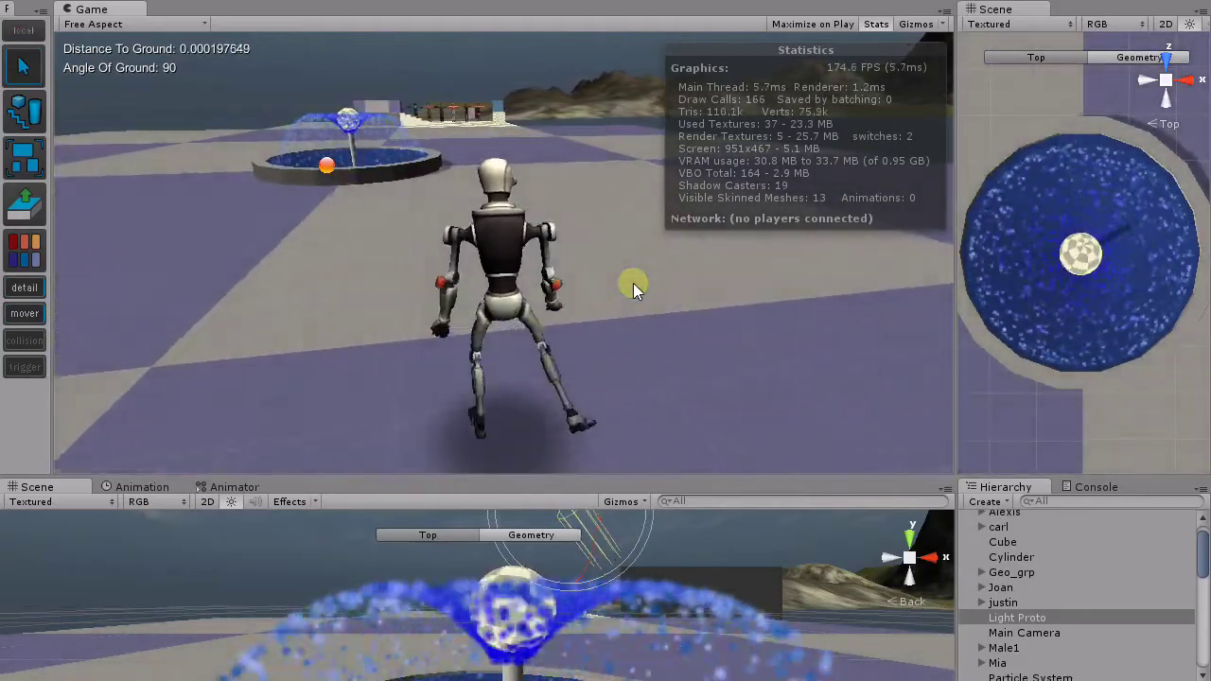
{"action": "key", "text": "w"}
{"action": "key", "text": "d"}
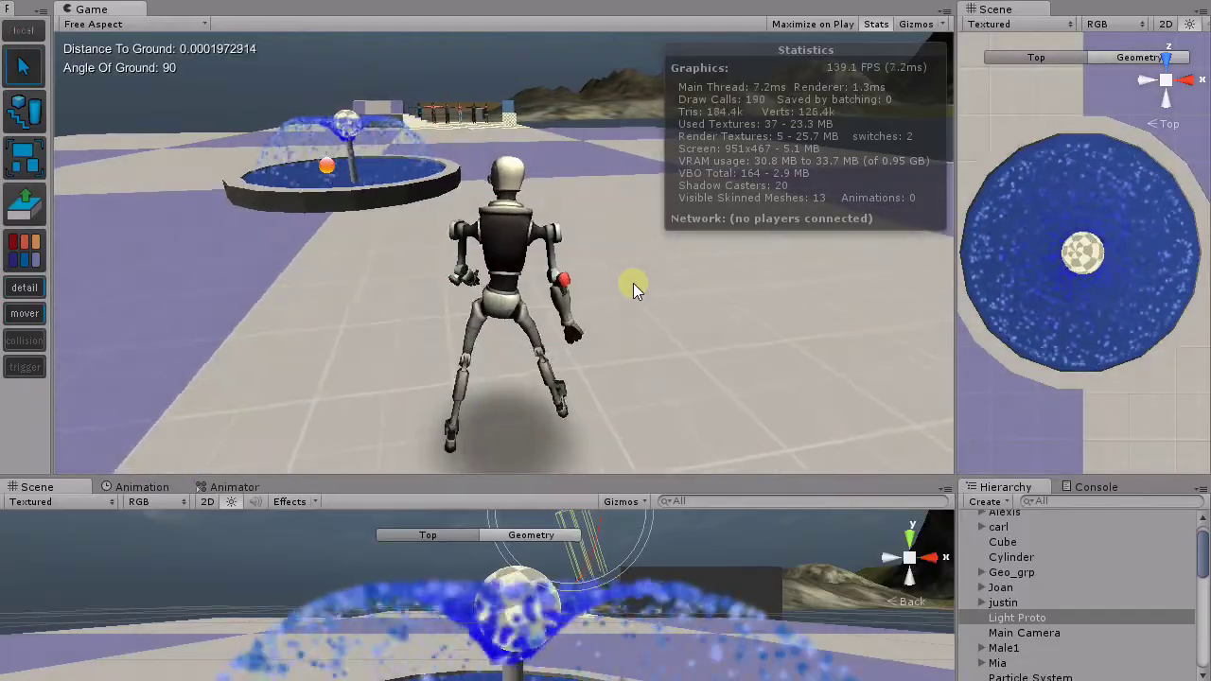
{"action": "key", "text": "w"}
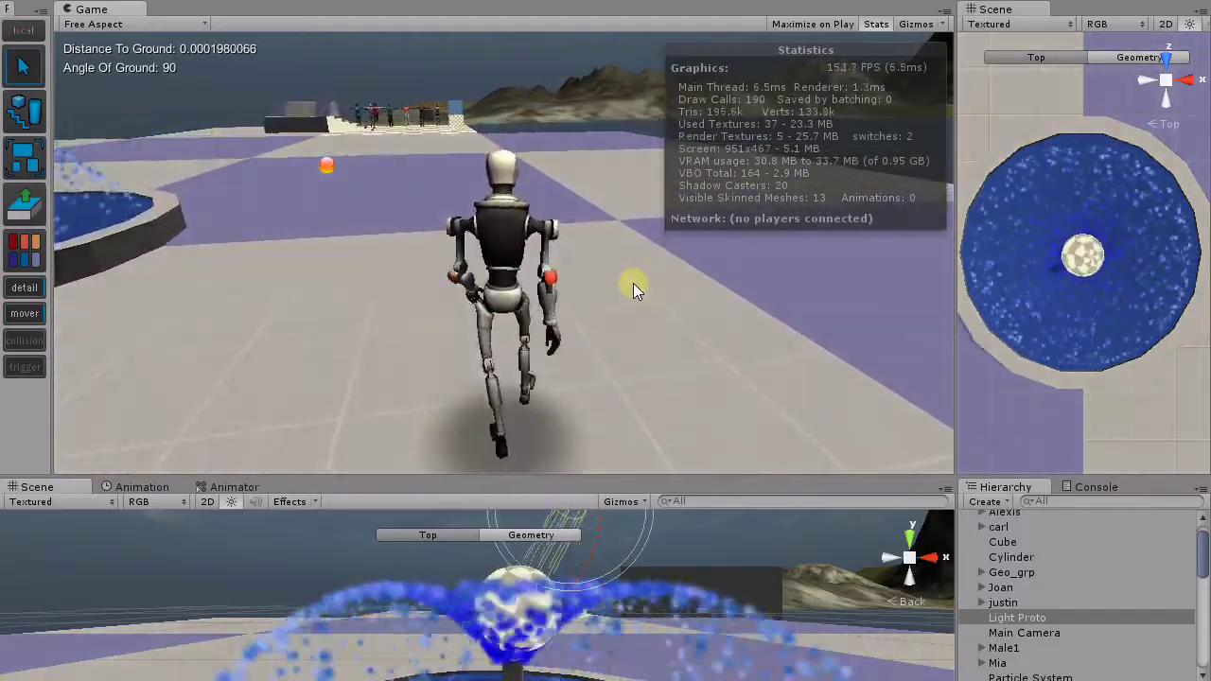
Step: Turn the robot back to the fountain, jump onto its rim and cross the basin to the far side
{"action": "key", "text": "a"}
{"action": "key", "text": "w"}
{"action": "key", "text": "a"}
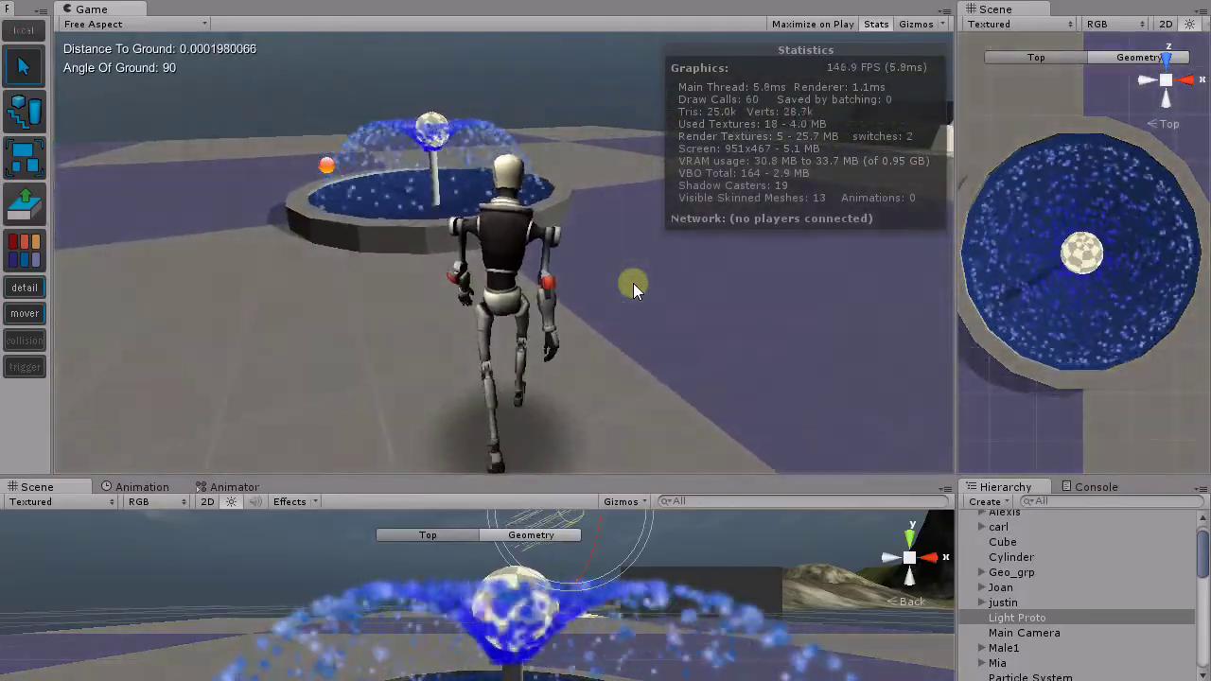
{"action": "key", "text": "d"}
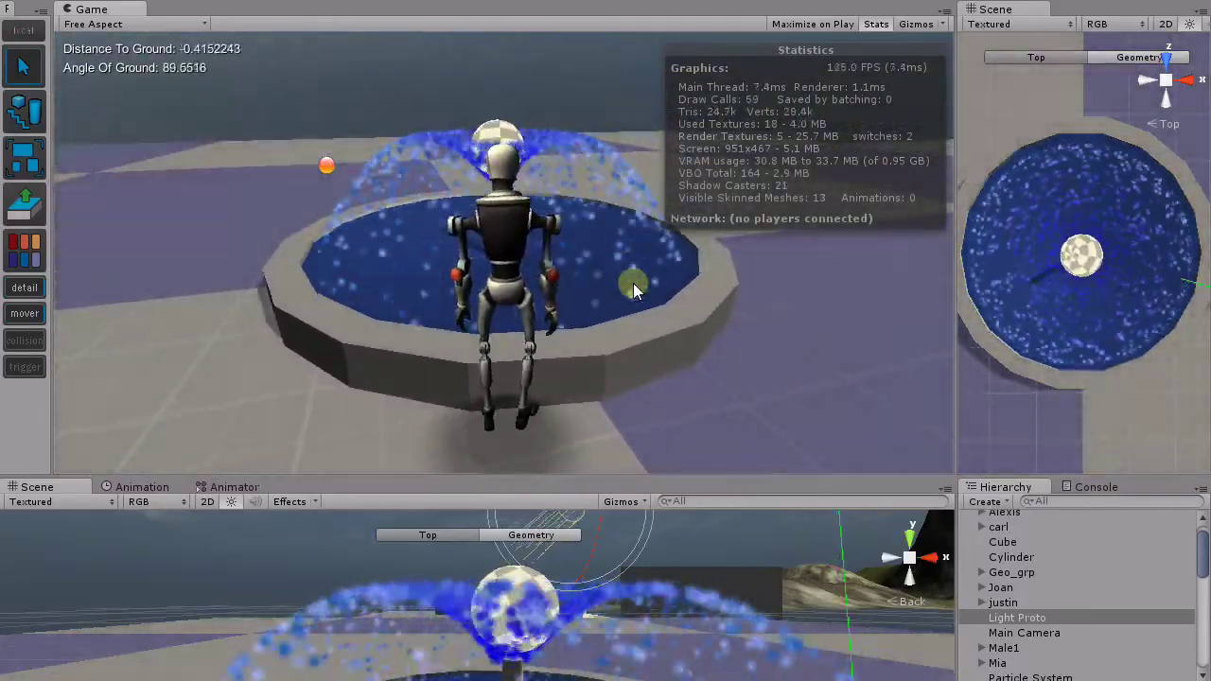
{"action": "key", "text": "space"}
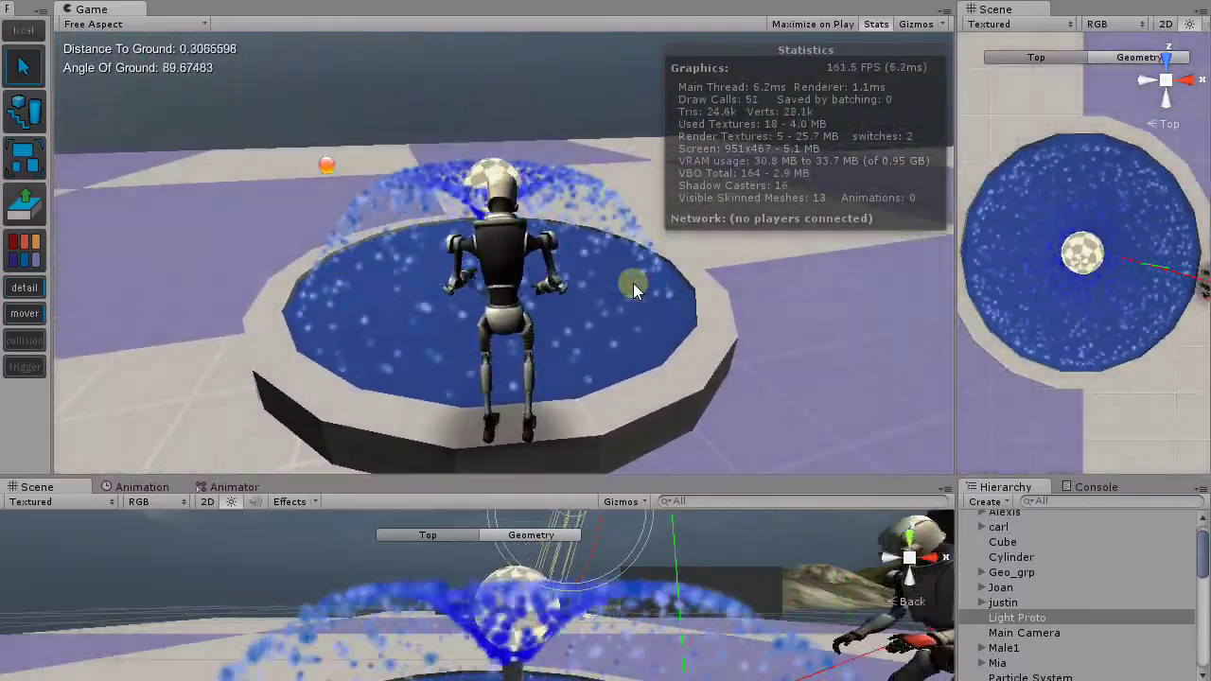
{"action": "key", "text": "w"}
{"action": "key", "text": "d"}
{"action": "key", "text": "w"}
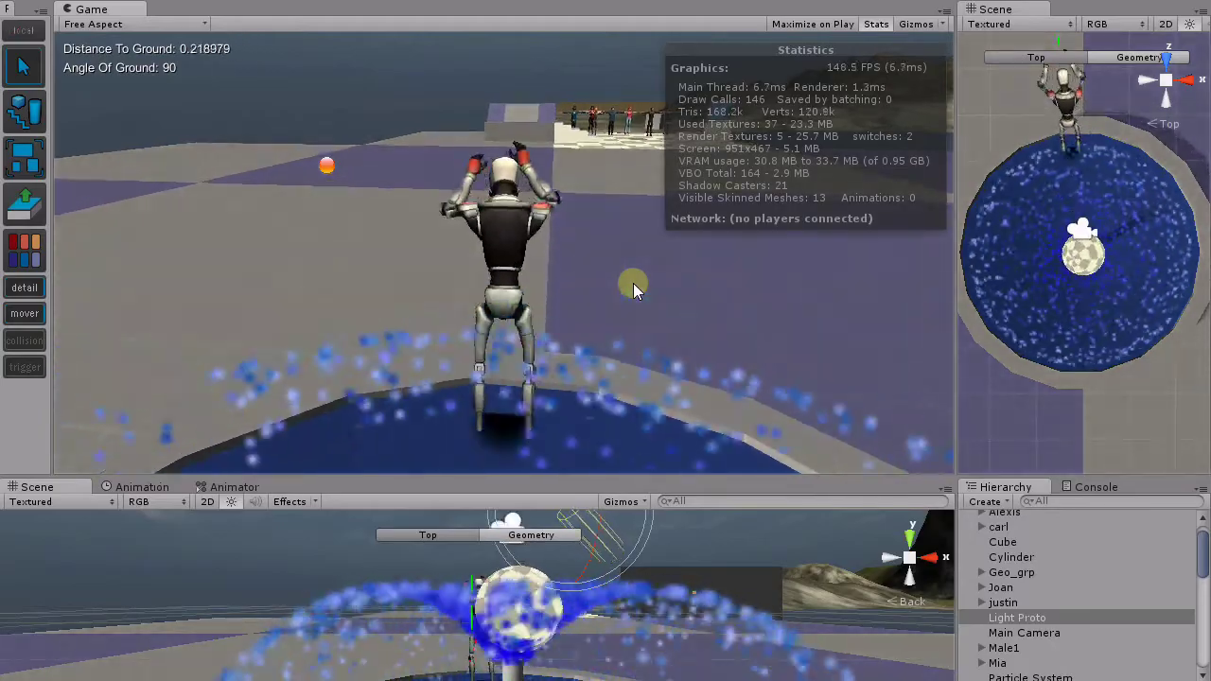
Step: Run the robot from the fountain toward the row of standing characters, weaving left and right to test turning while running
{"action": "key", "text": "w"}
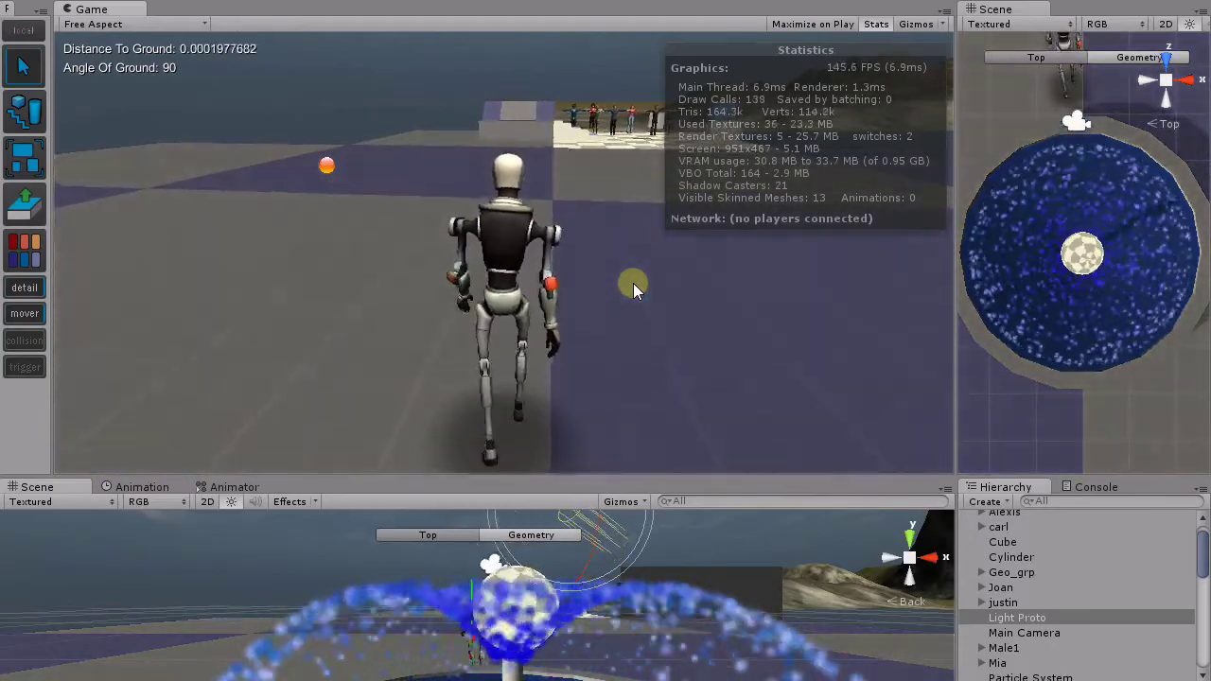
{"action": "key", "text": "d"}
{"action": "key", "text": "w"}
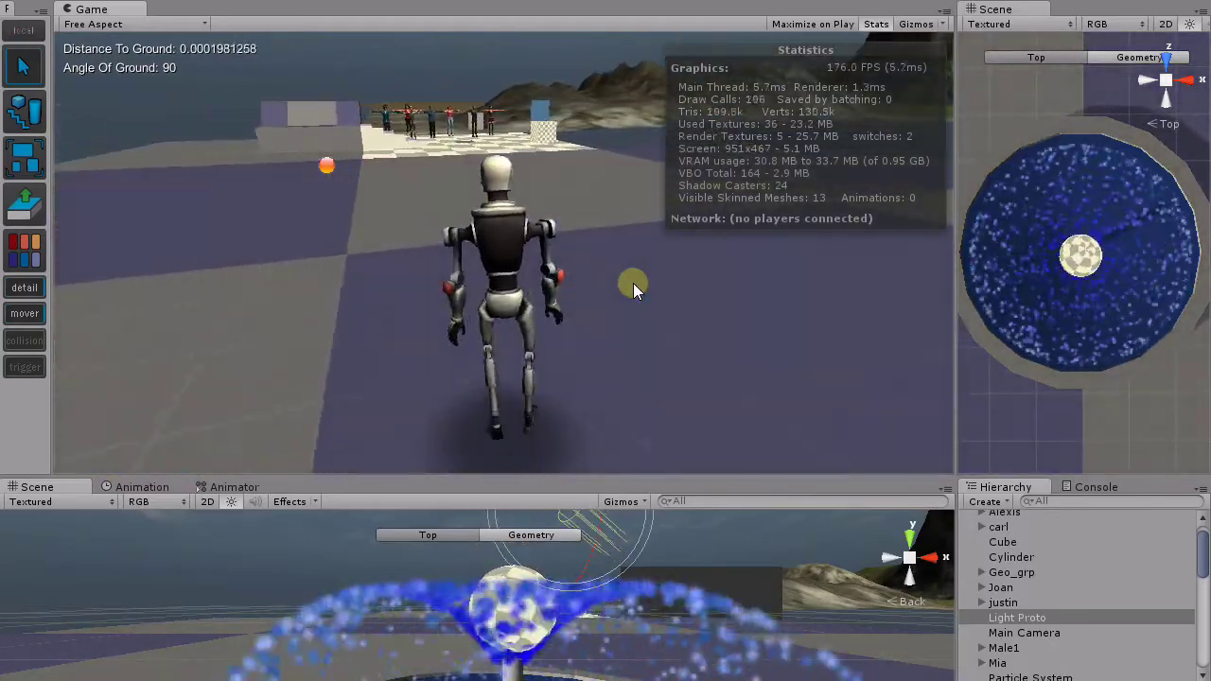
{"action": "key", "text": "d"}
{"action": "key", "text": "w"}
{"action": "key", "text": "a"}
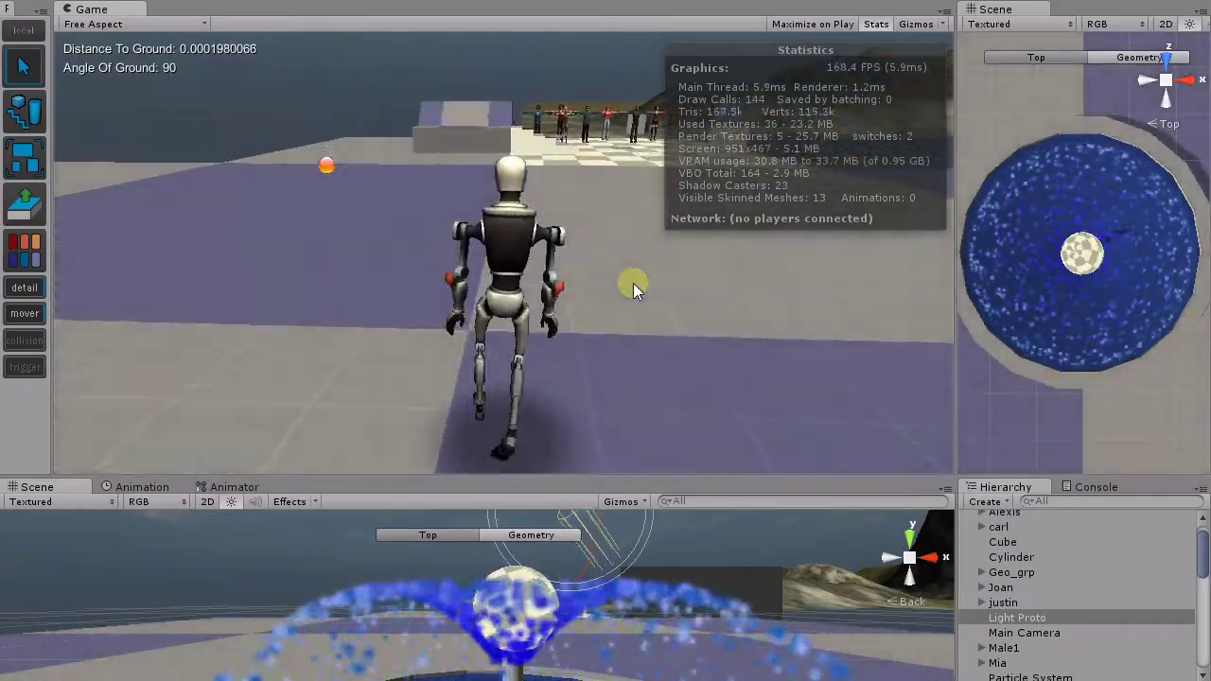
{"action": "key", "text": "w"}
{"action": "key", "text": "d"}
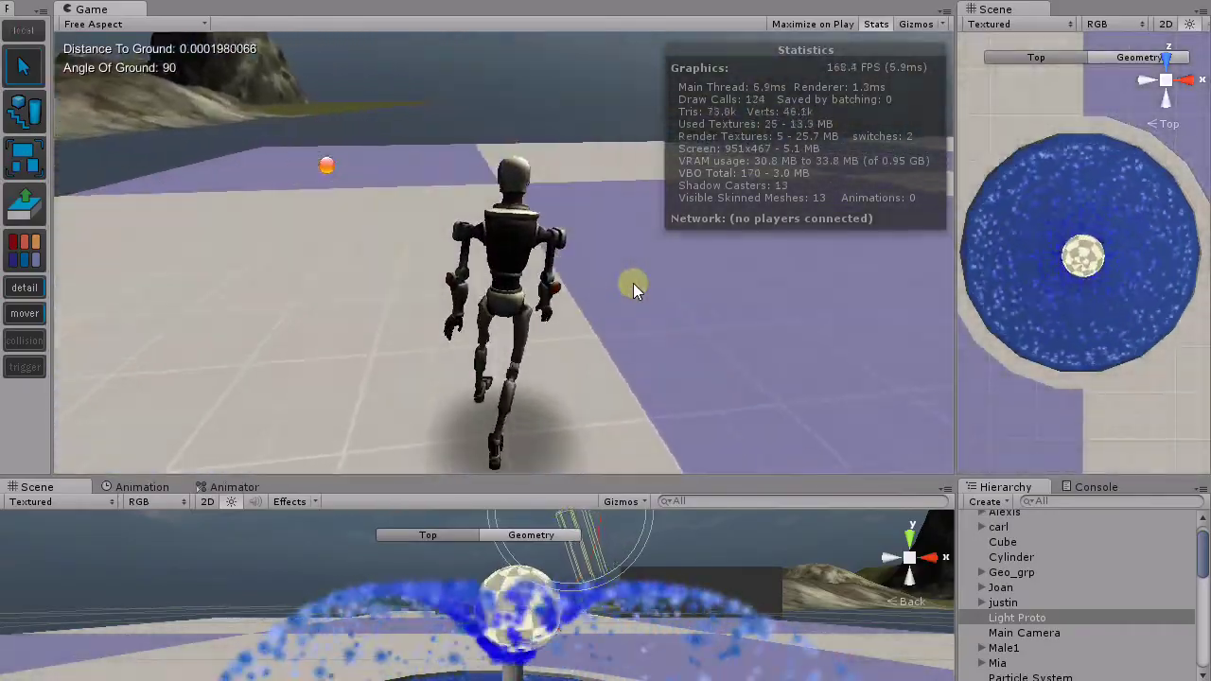
Step: Run the robot back toward the stairs building and past the edge of the fountain
{"action": "key", "text": "w"}
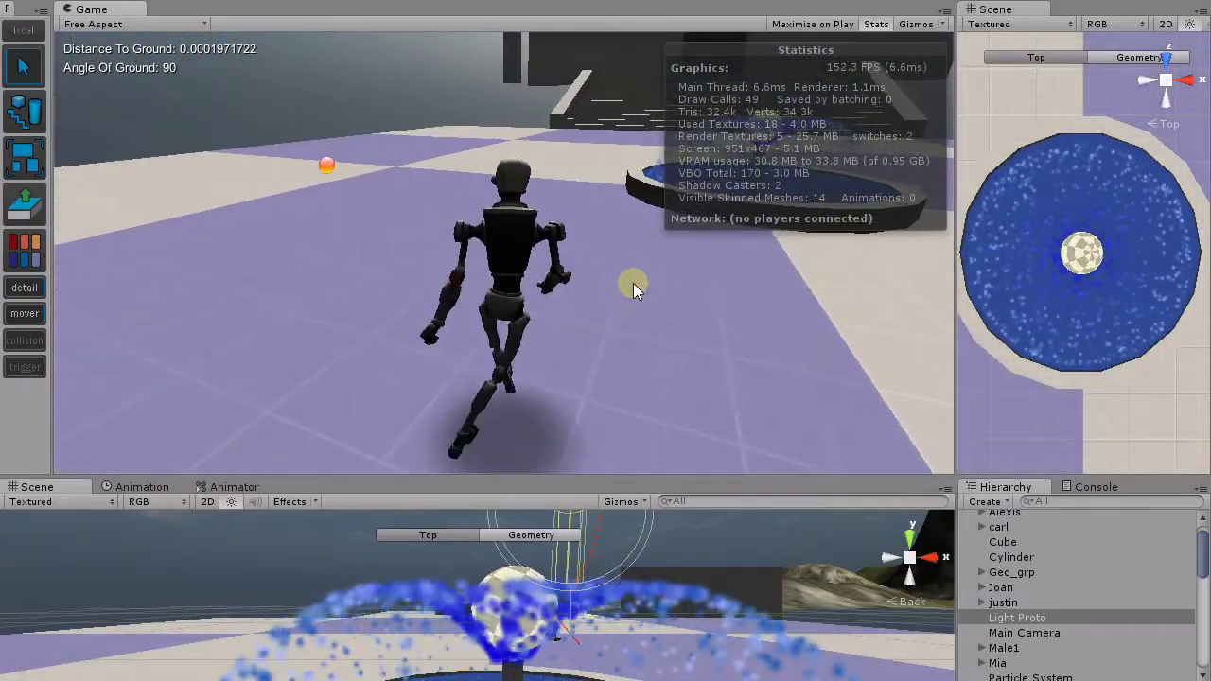
{"action": "key", "text": "w"}
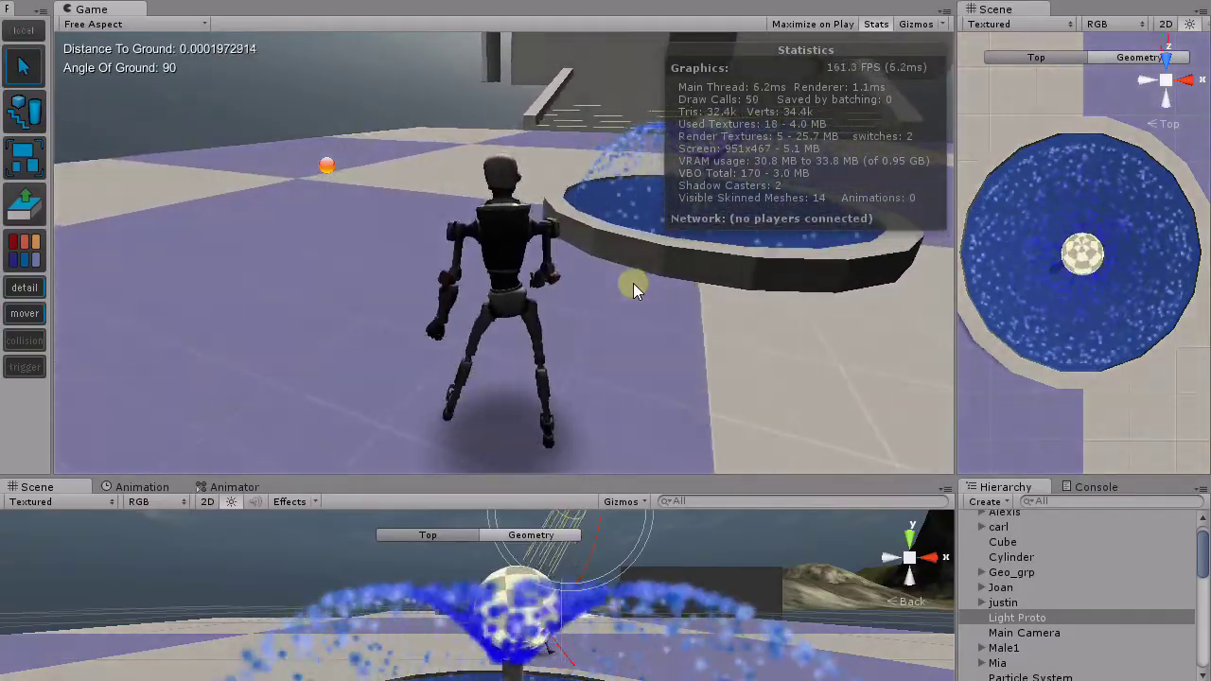
{"action": "key", "text": "w"}
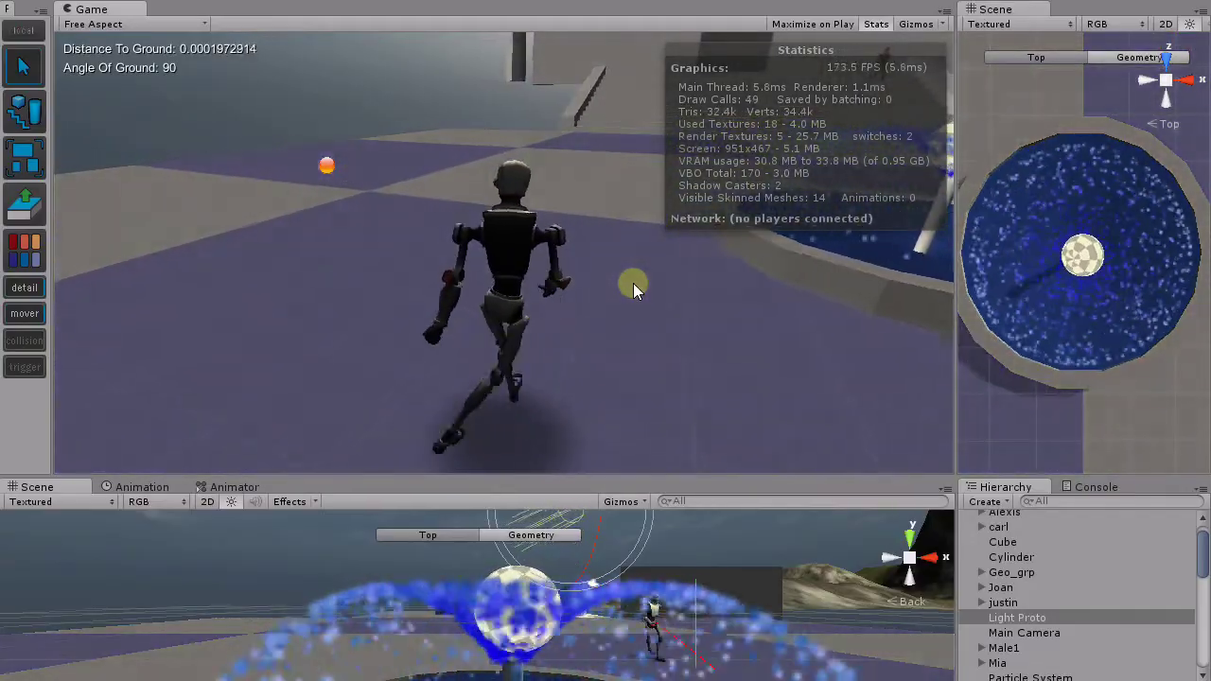
{"action": "key", "text": "w"}
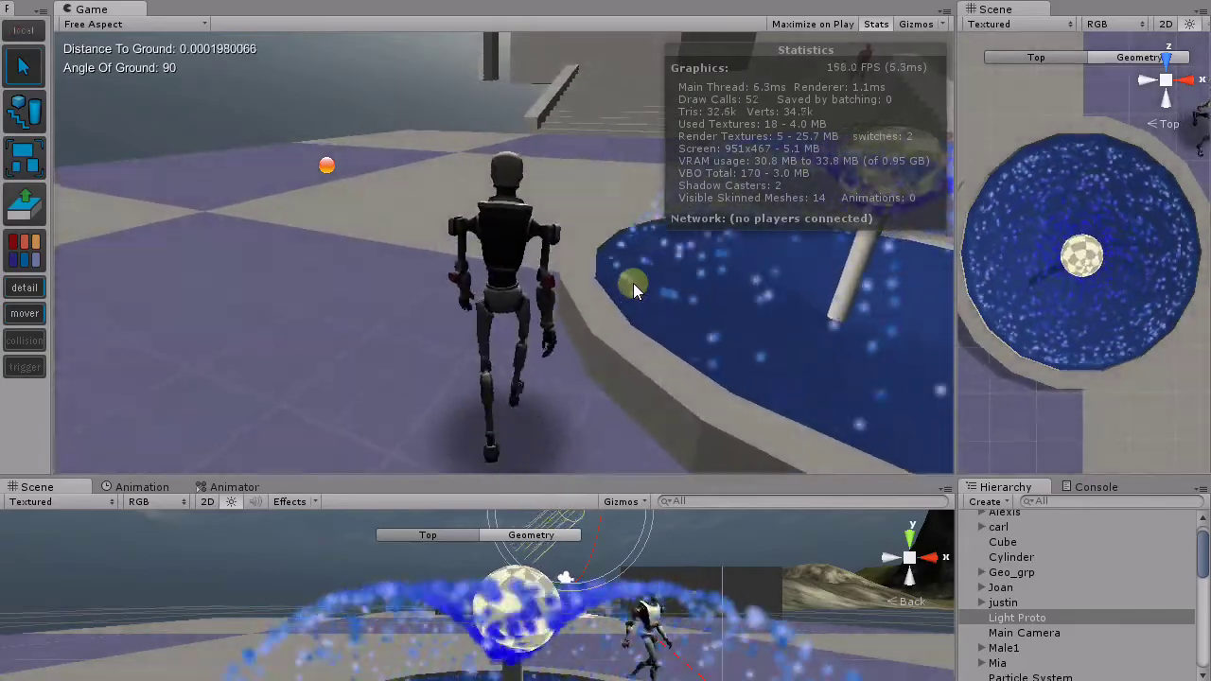
Step: Test the robot's sideways movement near the fountain by moving it left, then right, then left again
{"action": "key", "text": "a"}
{"action": "key", "text": "a"}
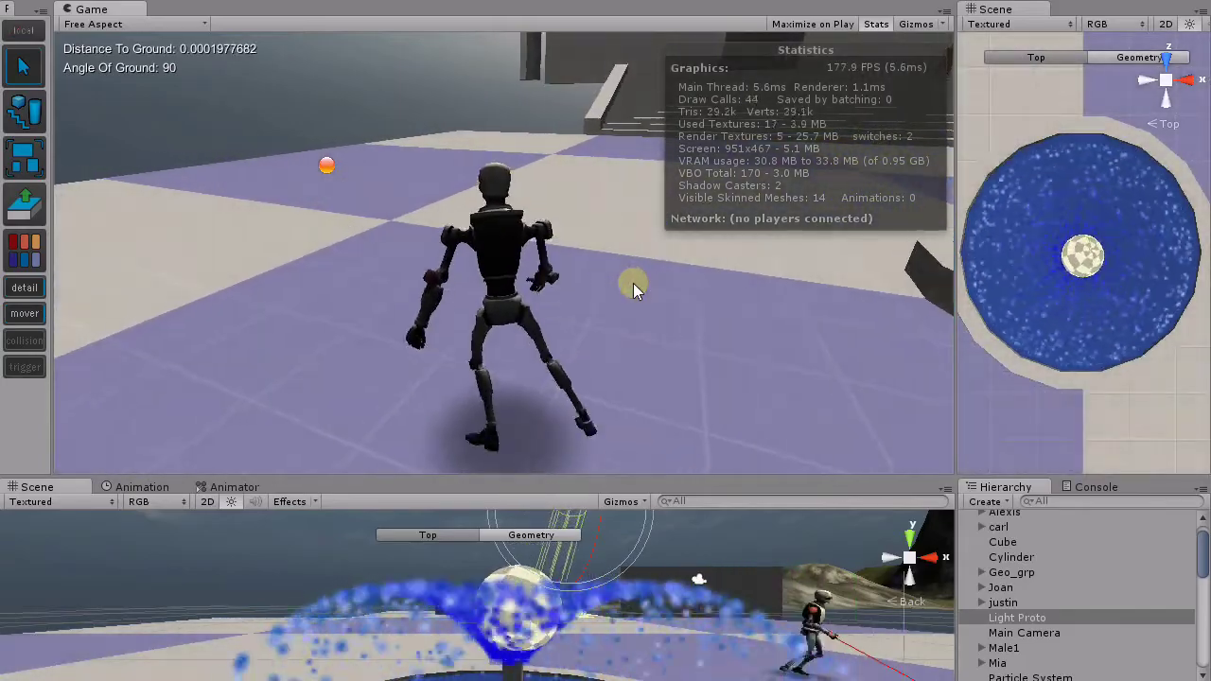
{"action": "key", "text": "d"}
{"action": "key", "text": "d"}
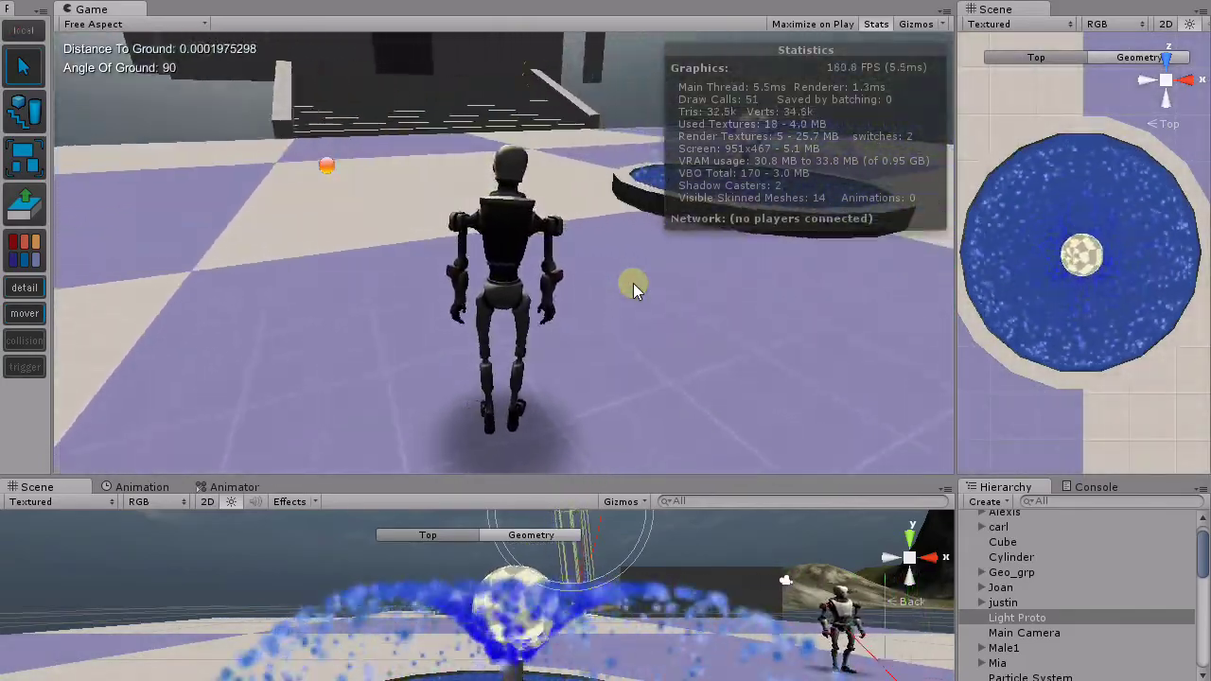
{"action": "key", "text": "d"}
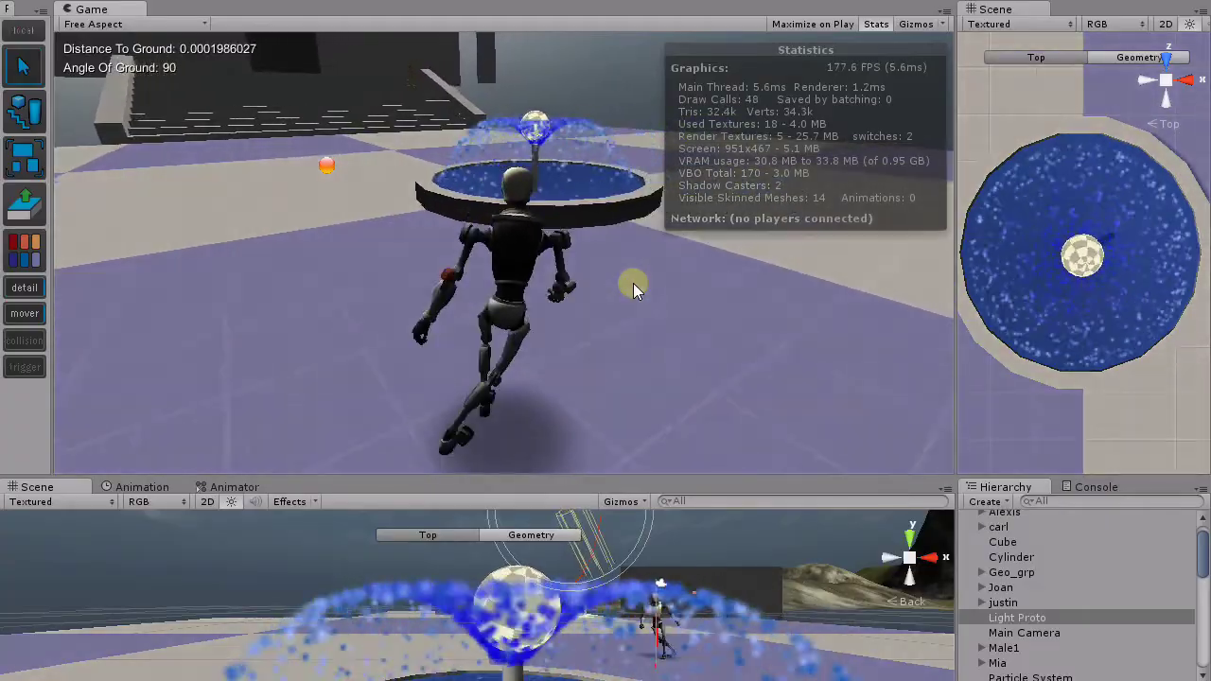
{"action": "key", "text": "d"}
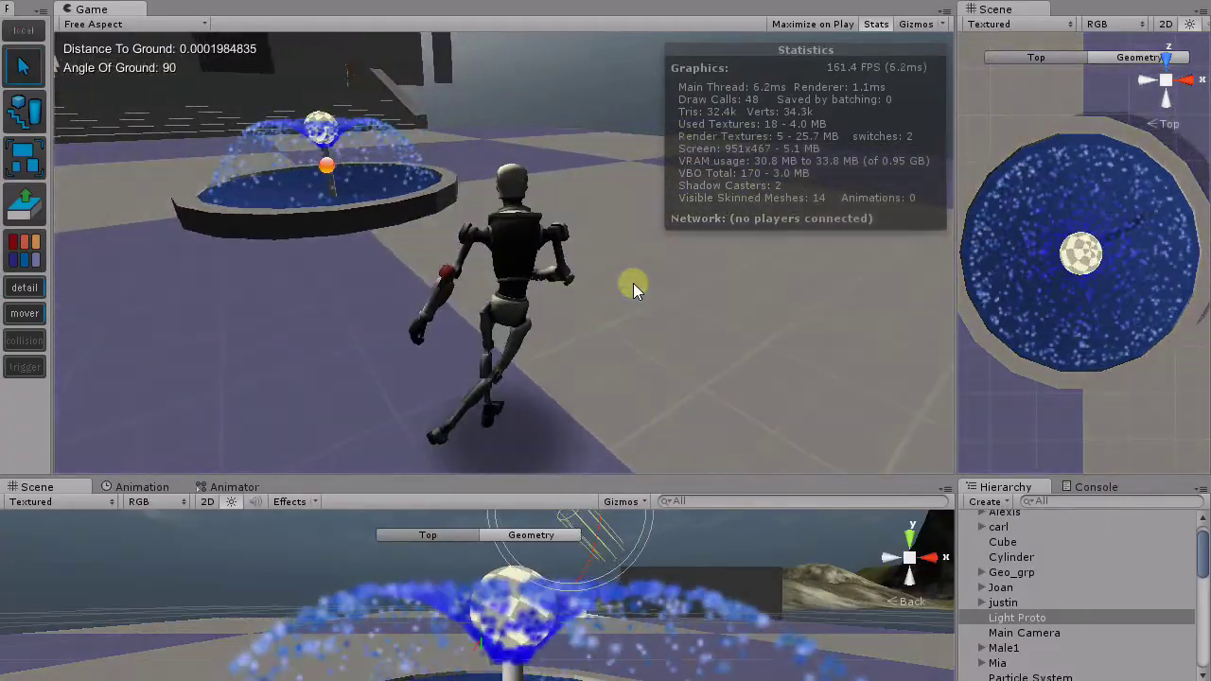
{"action": "key", "text": "a"}
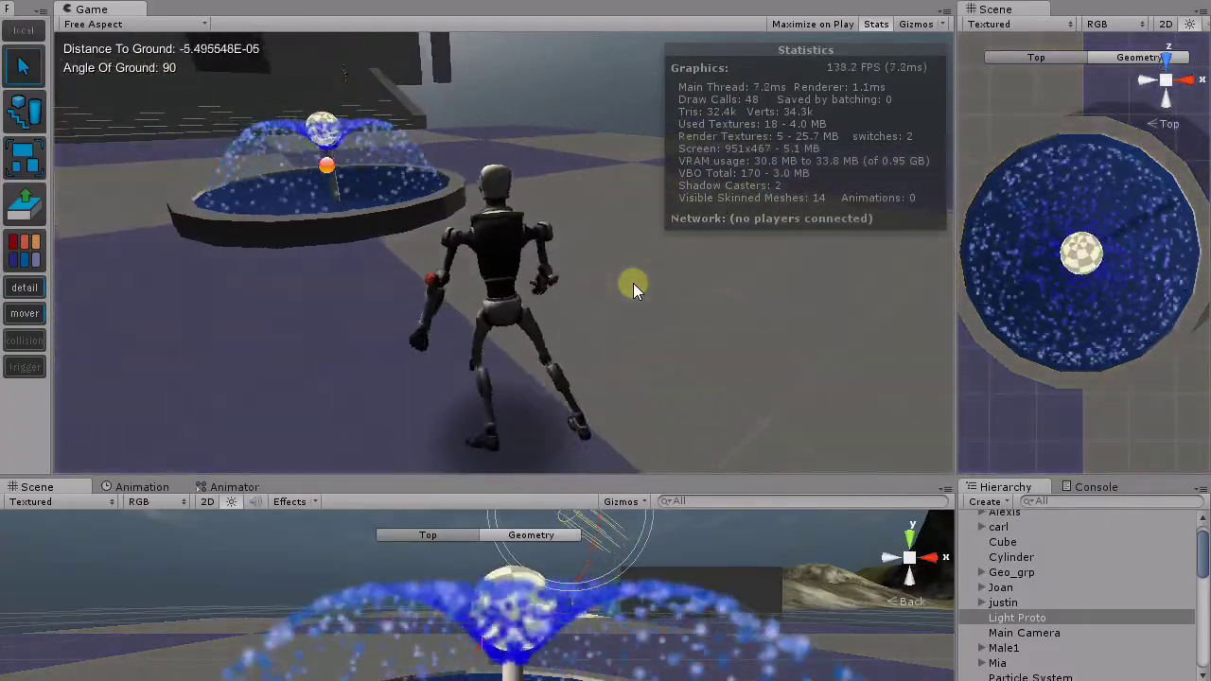
{"action": "key", "text": "a"}
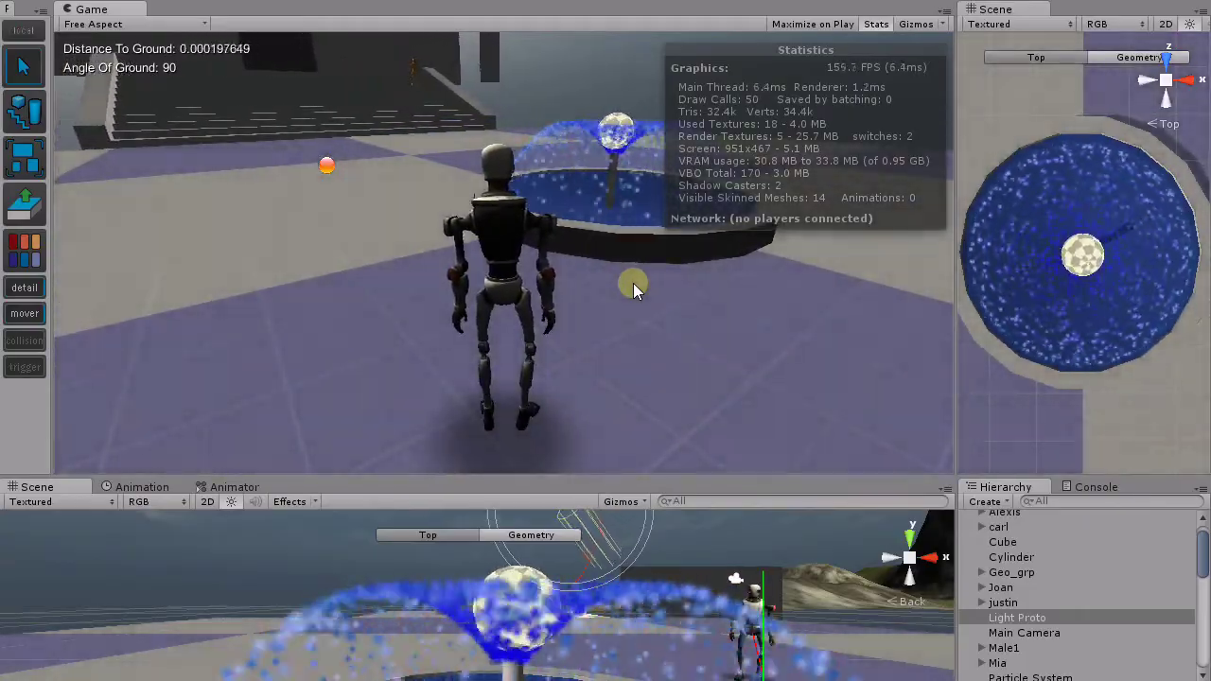
Step: Run the robot around the fountain and stop it facing the basin and the stairs behind it
{"action": "key", "text": "d"}
{"action": "key", "text": "w"}
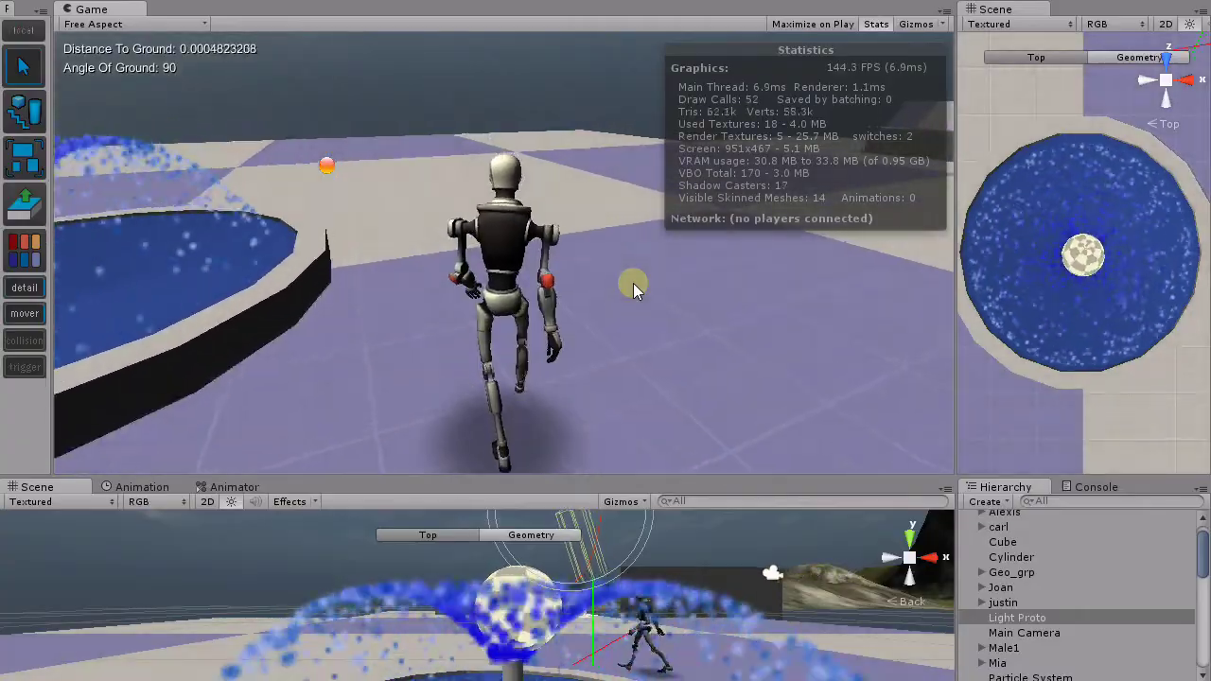
{"action": "key", "text": "a"}
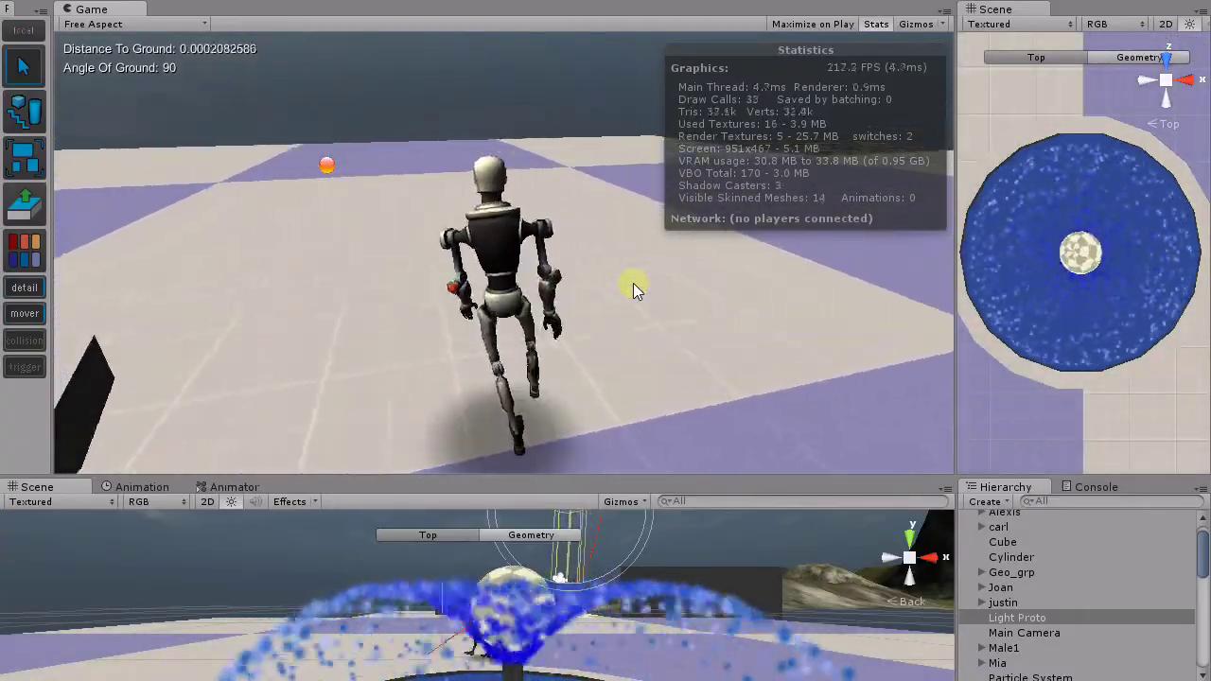
{"action": "key", "text": "a"}
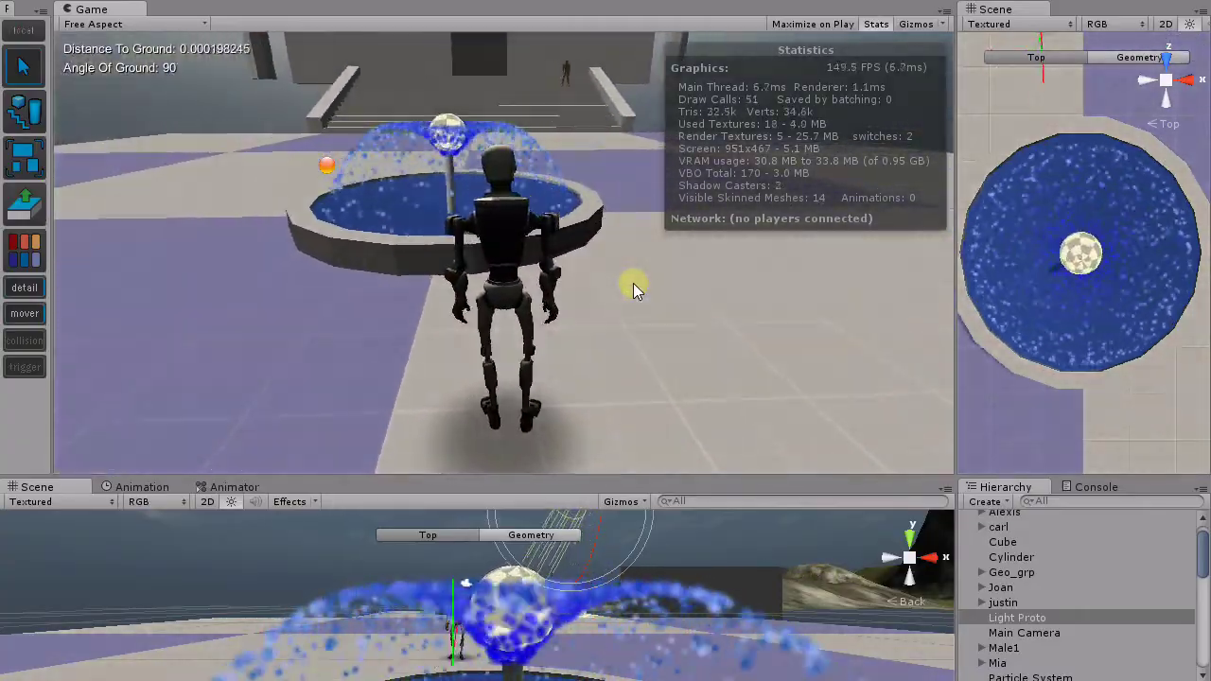
{"action": "key", "text": "a"}
{"action": "key", "text": "d"}
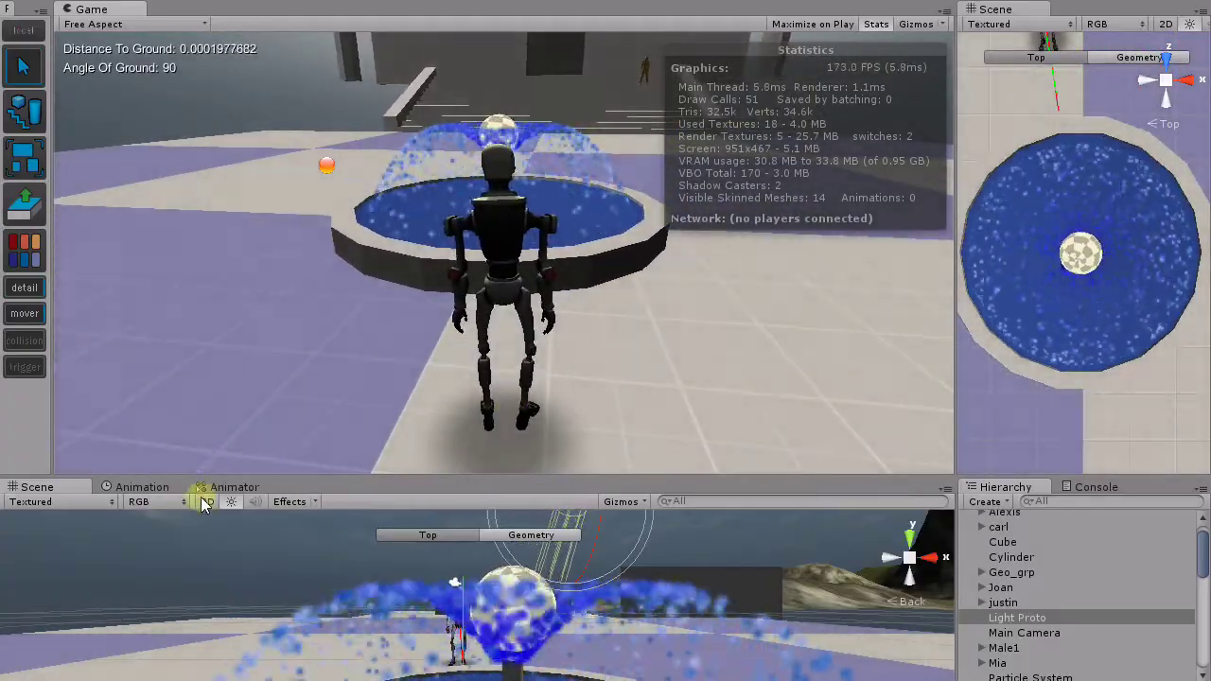
Step: Display the Animator state machine of the Robot Kyle object while the game is running
{"action": "left_click", "coordinate": [227, 487]}
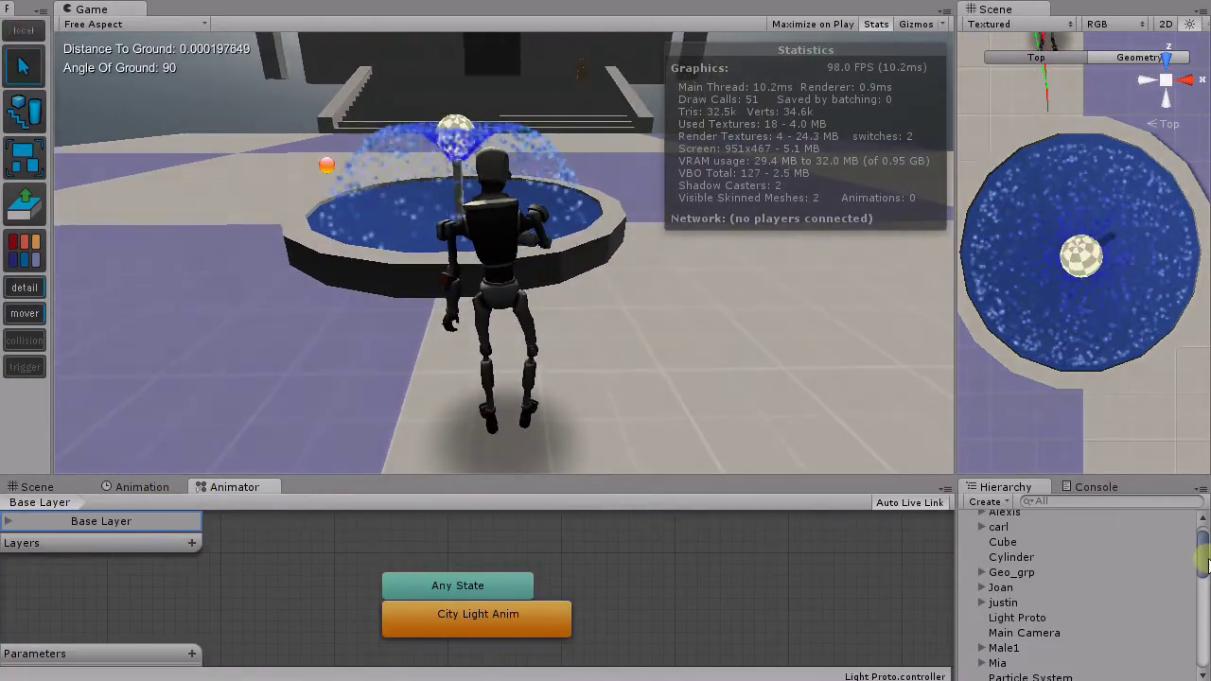
{"action": "scroll", "coordinate": [1022, 572], "scroll_direction": "down", "scroll_amount": 10}
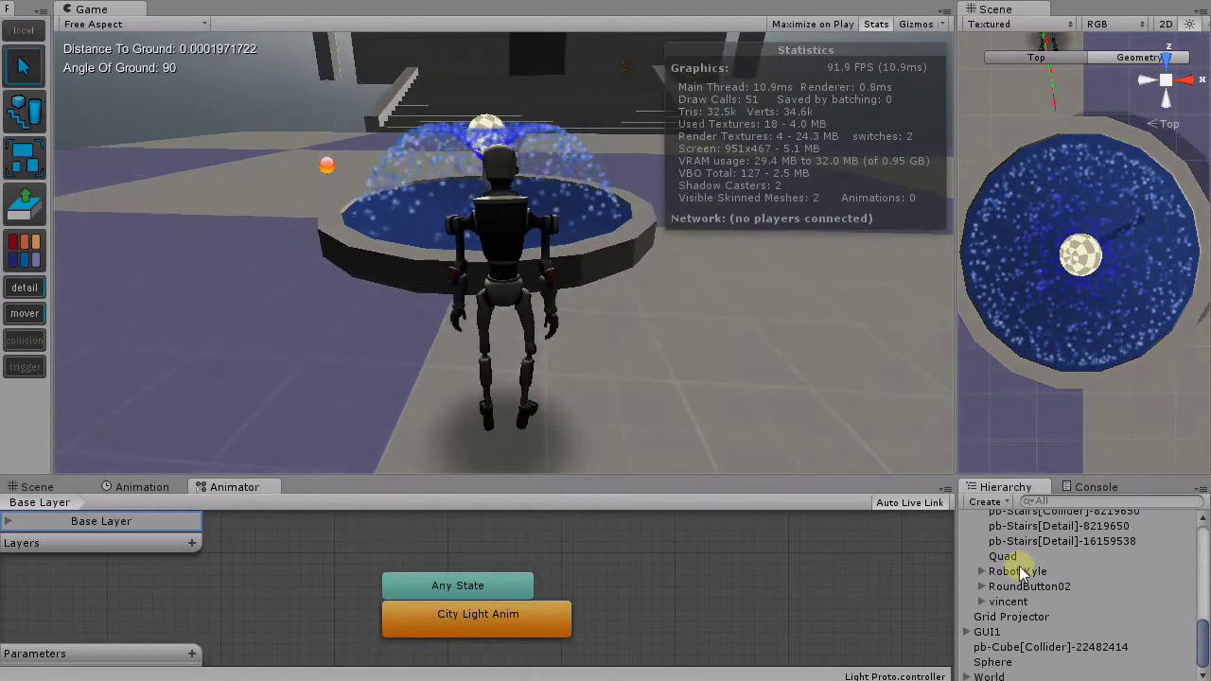
{"action": "left_click", "coordinate": [1020, 572]}
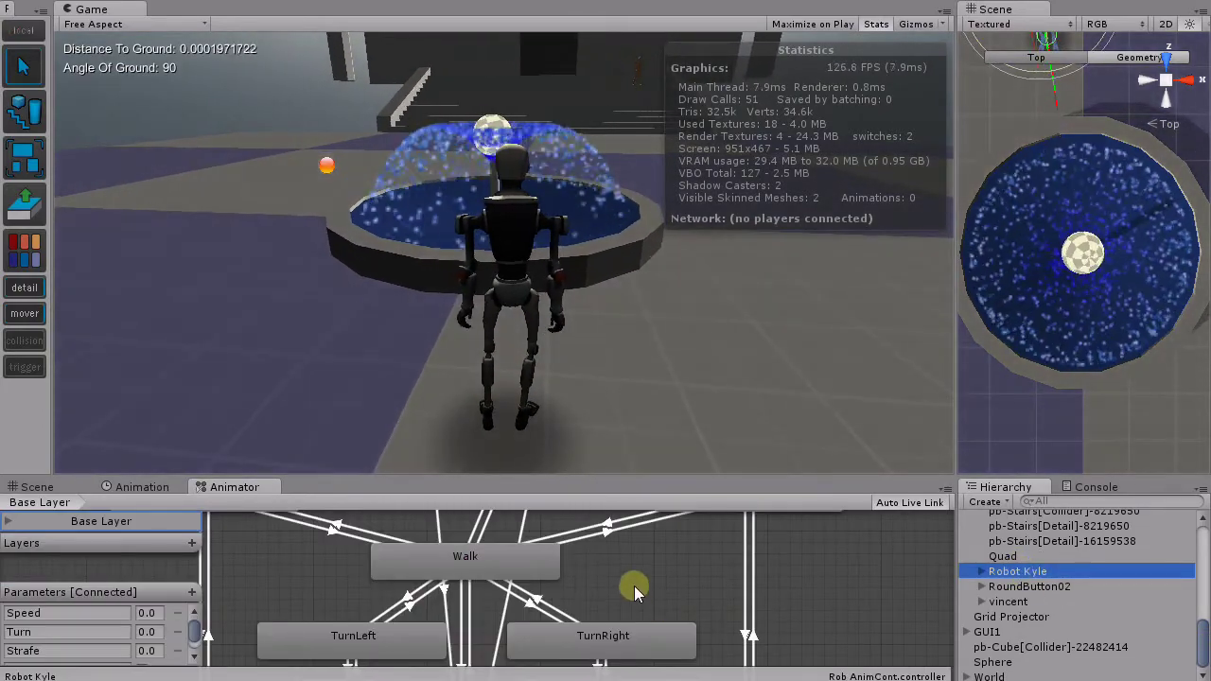
Step: Show the Idle state in the Animator graph together with the Jump, HardStop and RunToggle parameters
{"action": "middle_click_drag", "start_coordinate": [634, 585], "coordinate": [732, 680]}
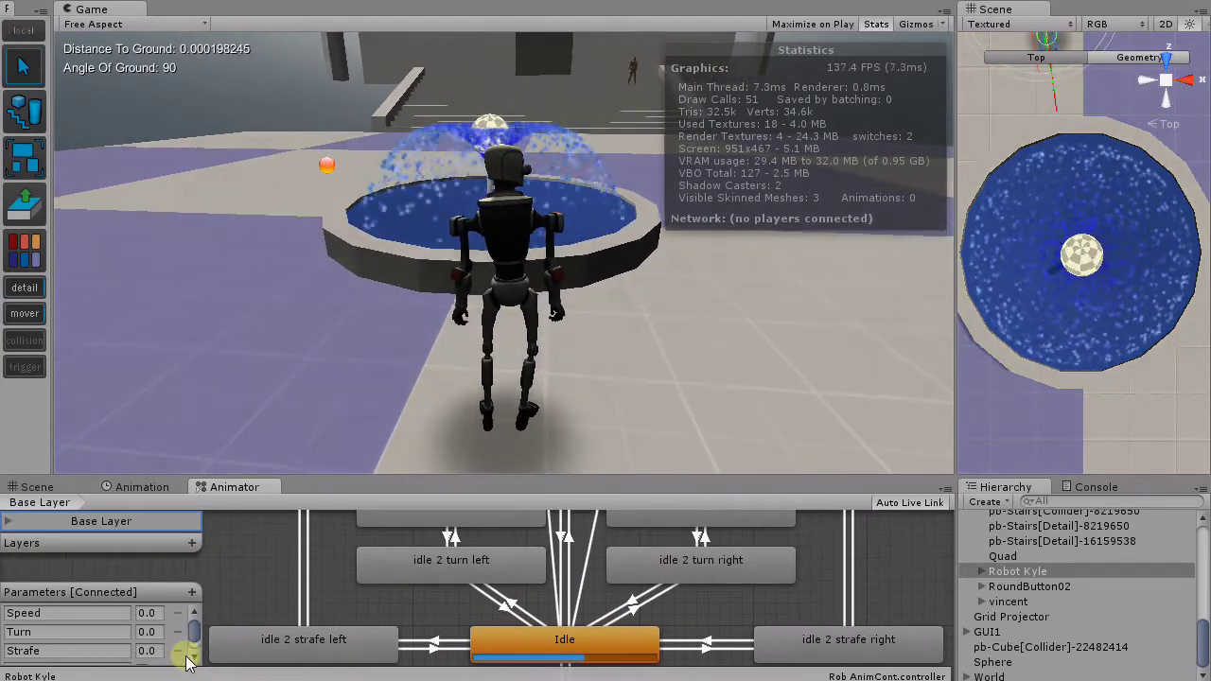
{"action": "scroll", "coordinate": [194, 656], "scroll_direction": "down", "scroll_amount": 2}
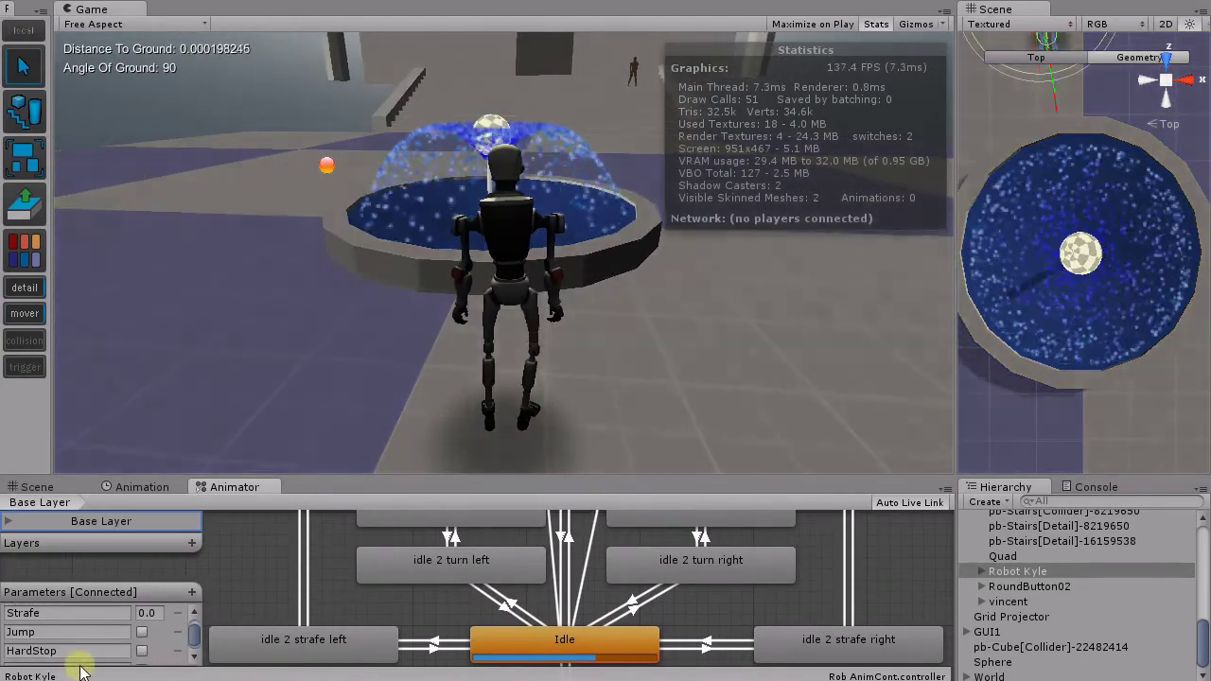
{"action": "scroll", "coordinate": [197, 652], "scroll_direction": "down", "scroll_amount": 1}
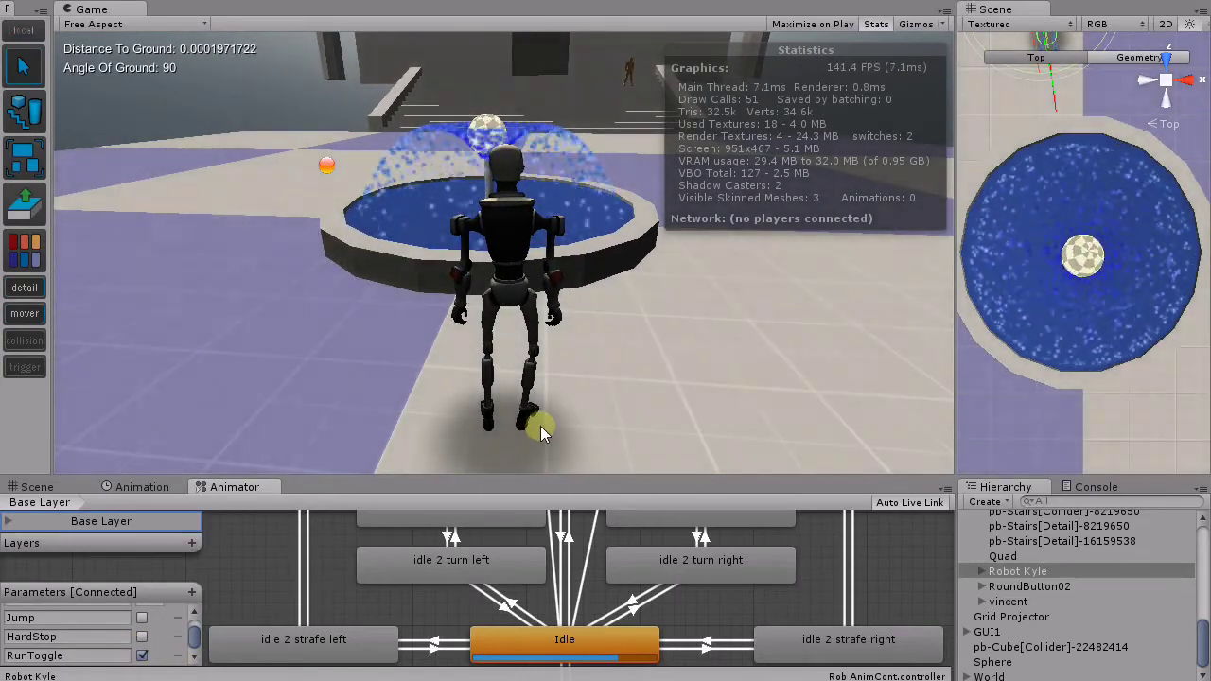
Step: Run and turn the robot away from the fountain, past the checkered platform and onto the rocky terrain
{"action": "left_click", "coordinate": [543, 395]}
{"action": "key", "text": "a"}
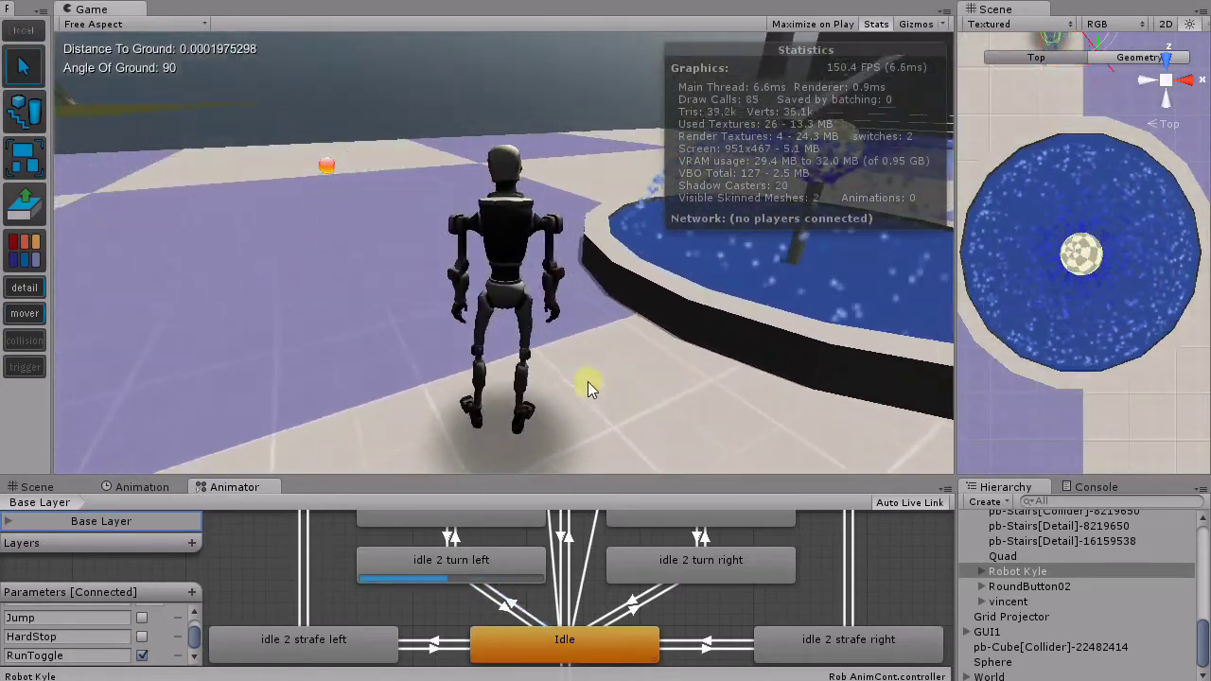
{"action": "key", "text": "w"}
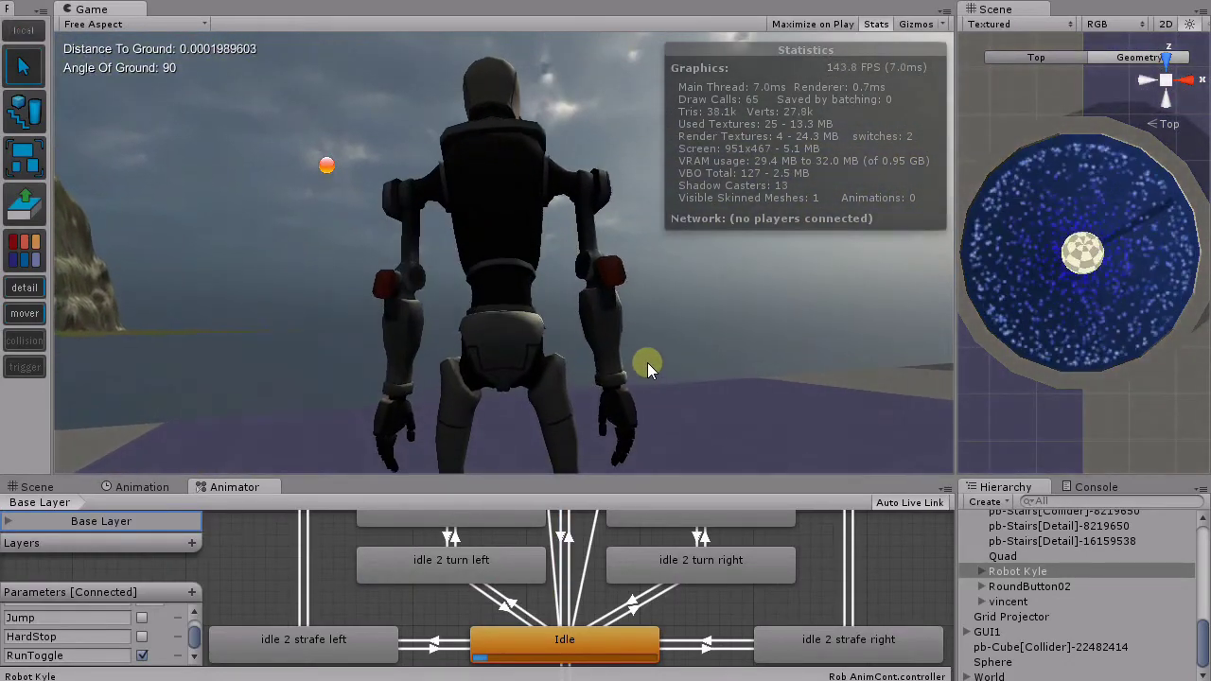
{"action": "key", "text": "a"}
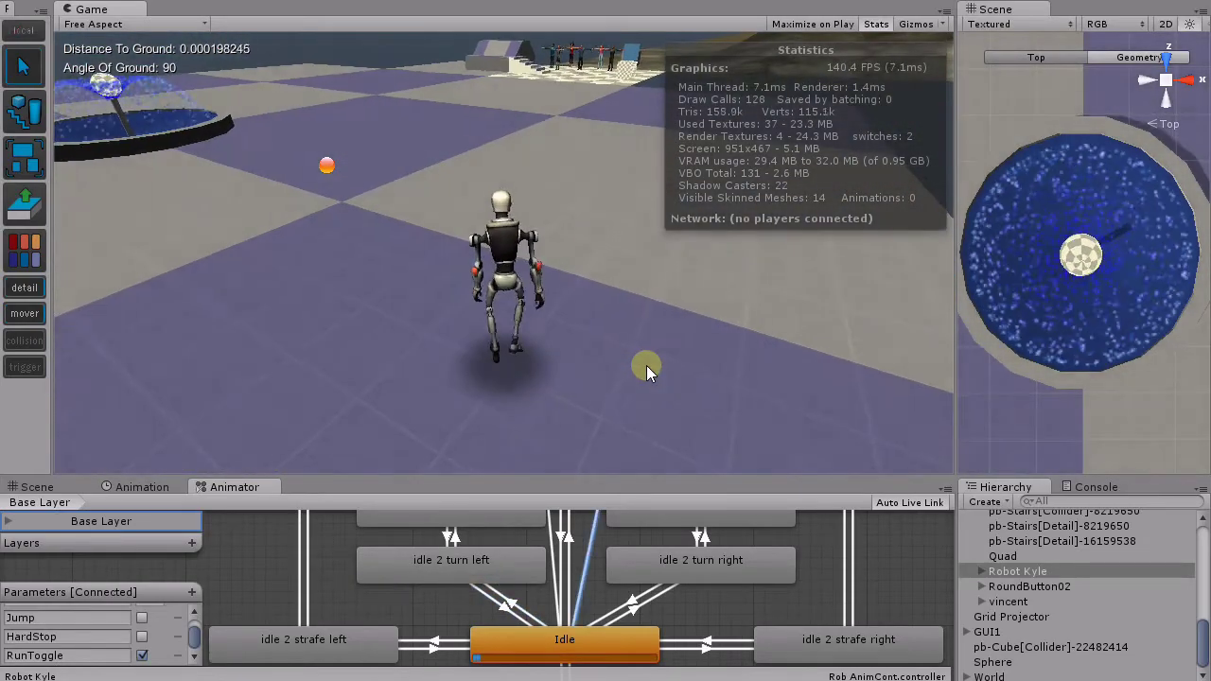
{"action": "key", "text": "w"}
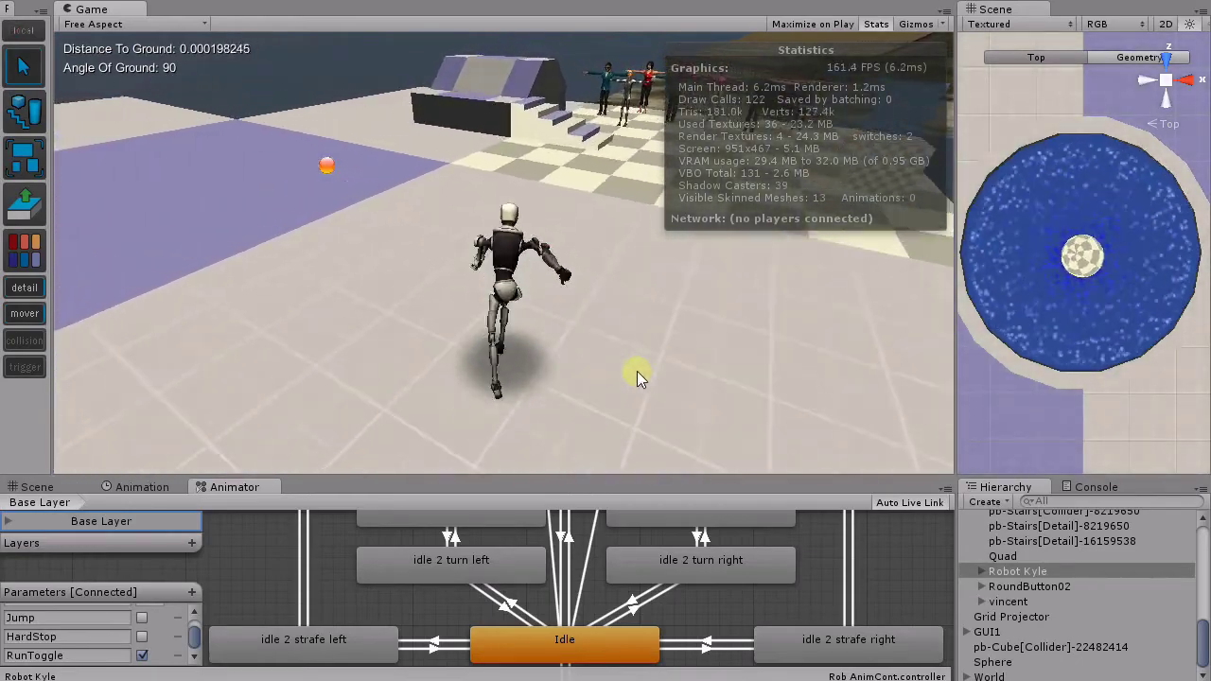
{"action": "key", "text": "d"}
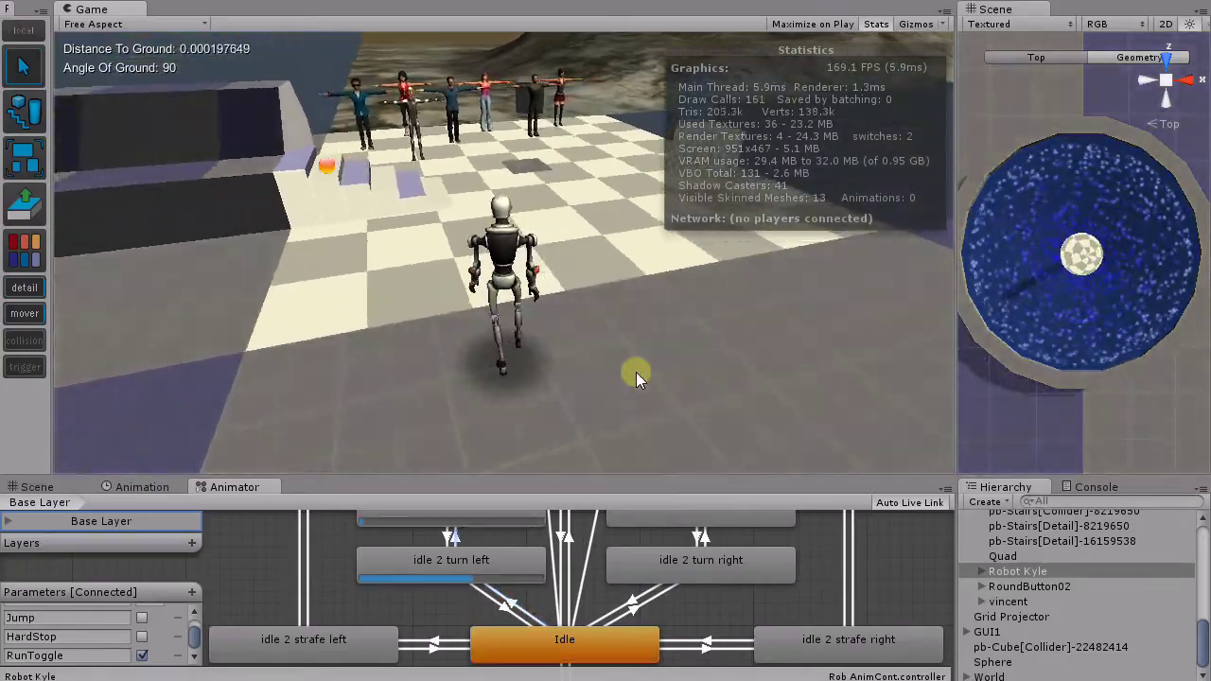
{"action": "key", "text": "w"}
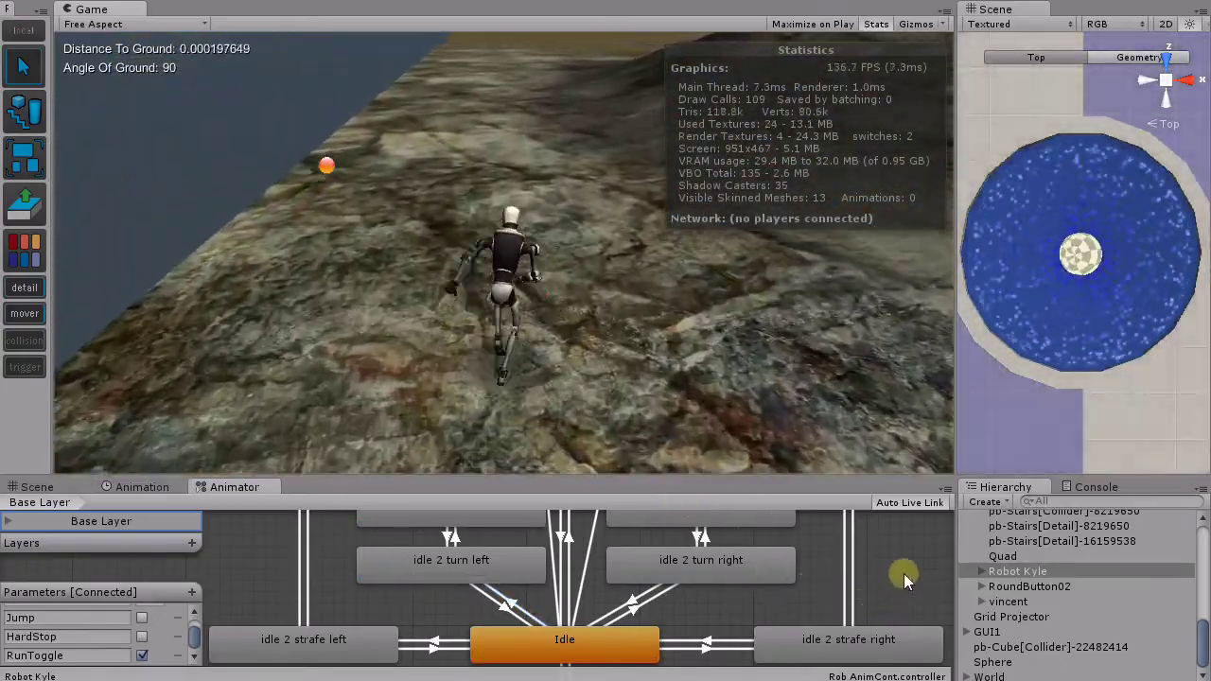
Step: Enable the HardStop parameter and test the transition from Run to run 2 idle by repeatedly running the robot forward
{"action": "middle_click_drag", "start_coordinate": [751, 562], "coordinate": [675, 610]}
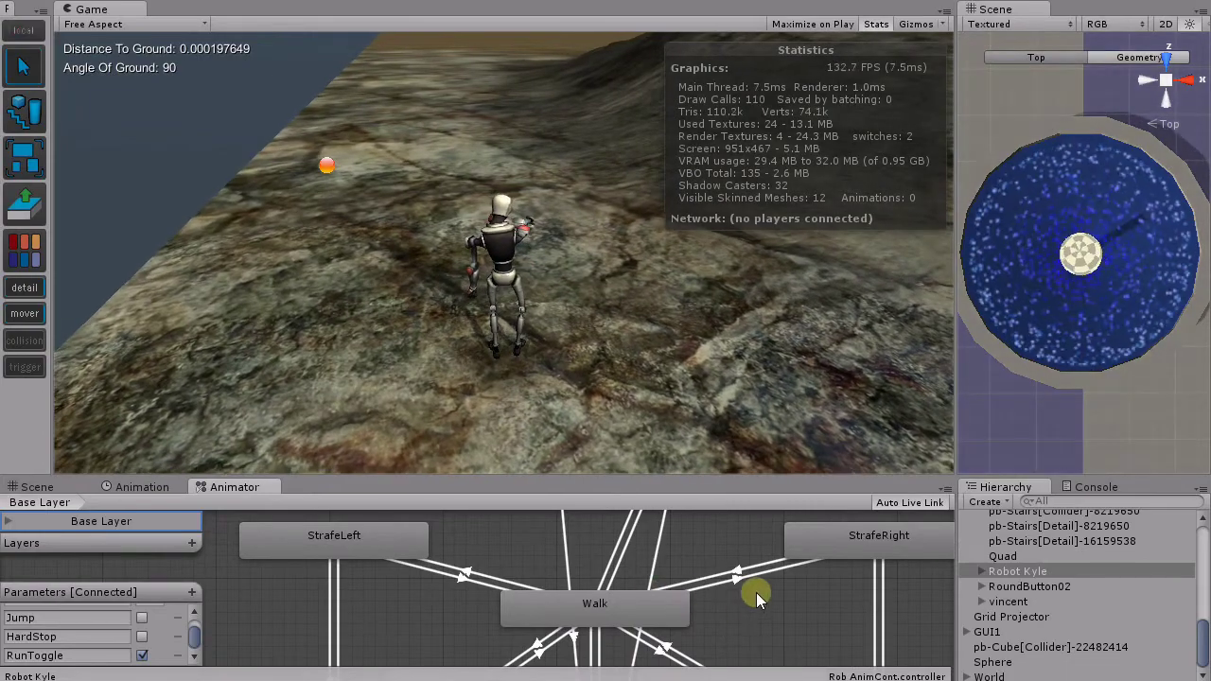
{"action": "middle_click_drag", "start_coordinate": [756, 592], "coordinate": [757, 653]}
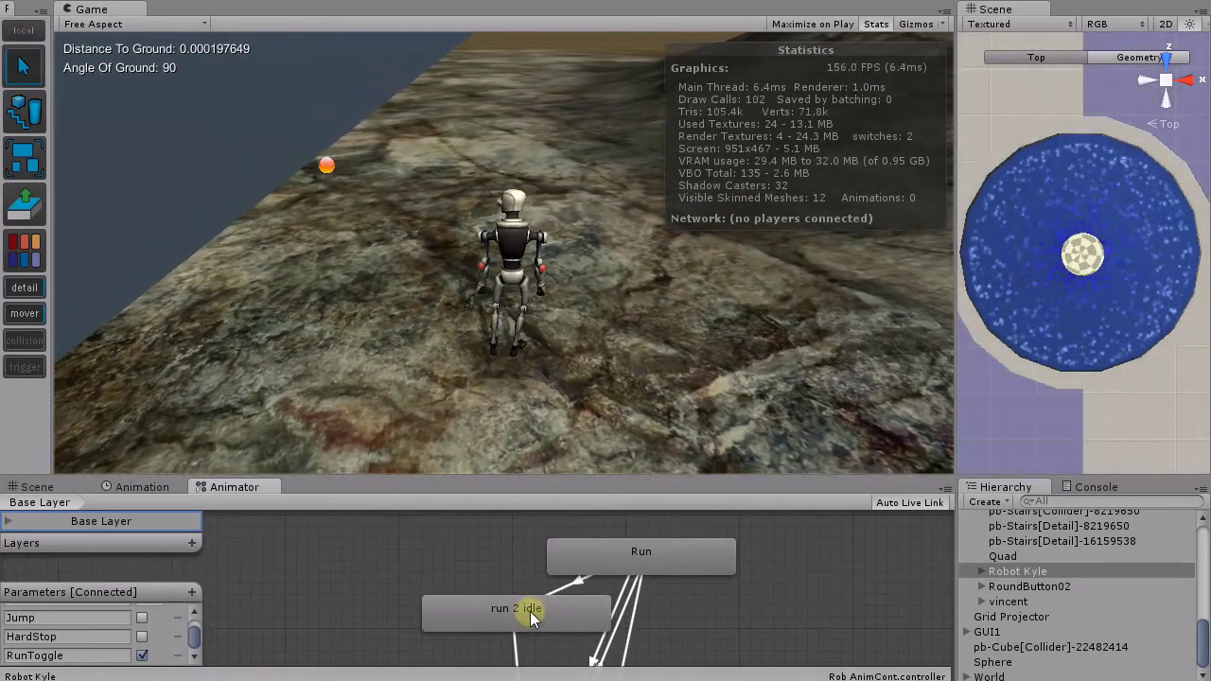
{"action": "left_click", "coordinate": [141, 636]}
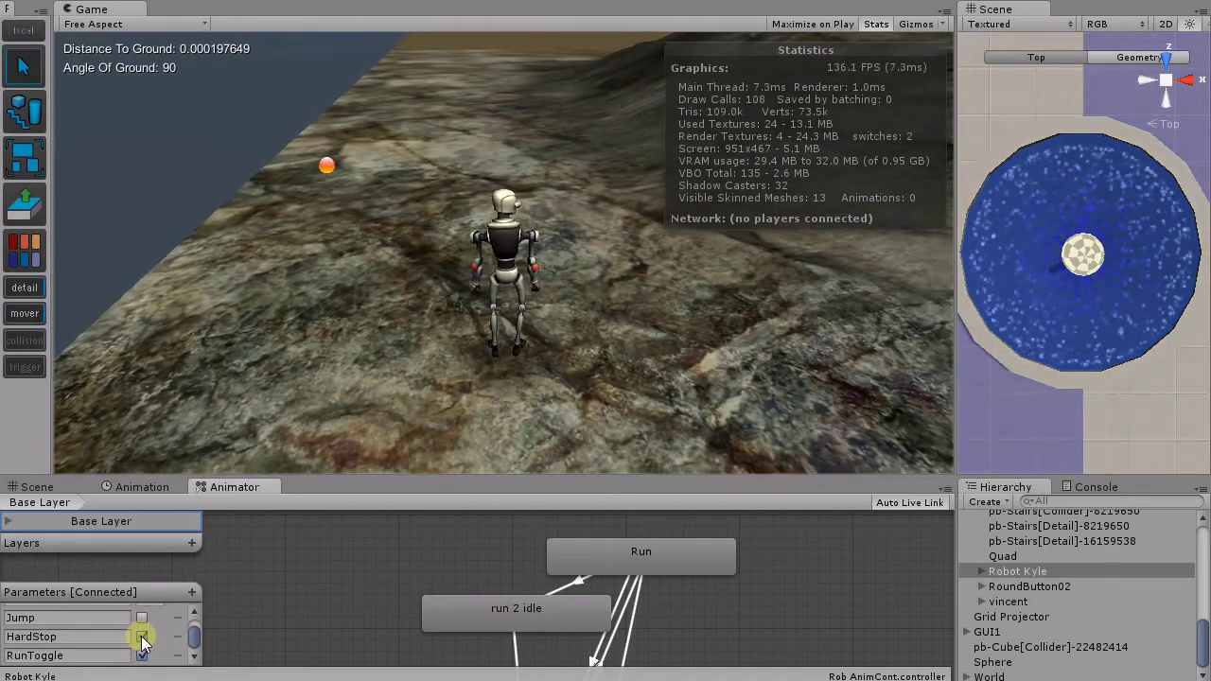
{"action": "key", "text": "w"}
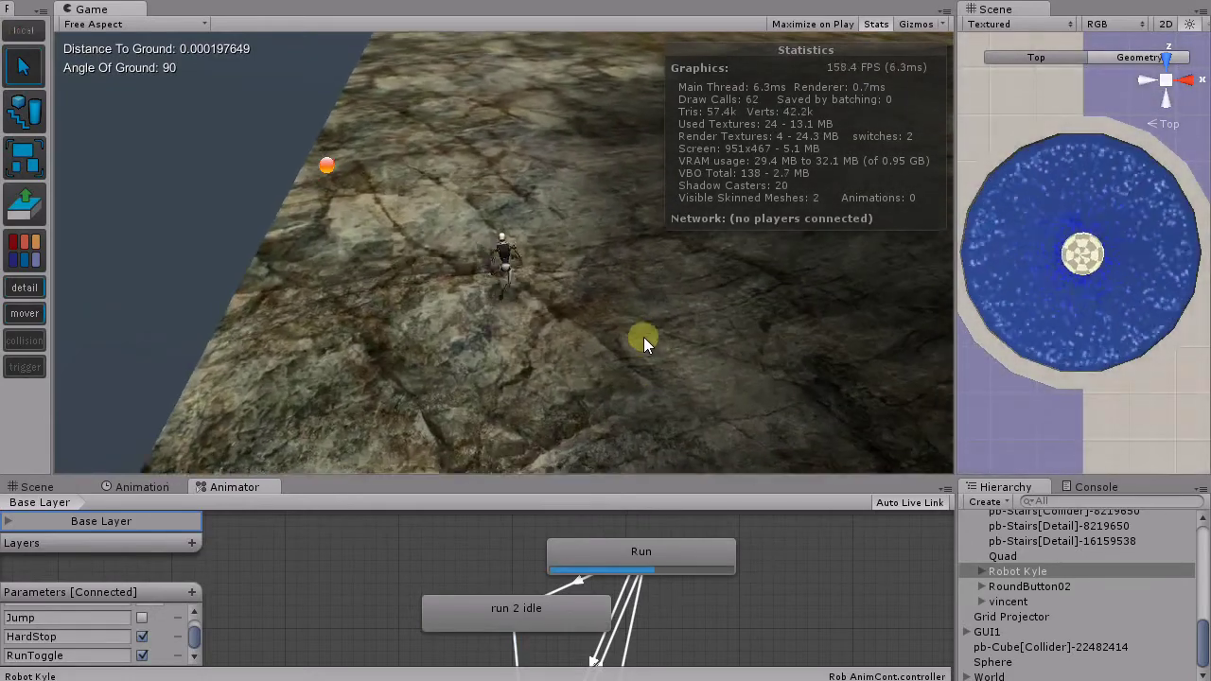
{"action": "key", "text": "w"}
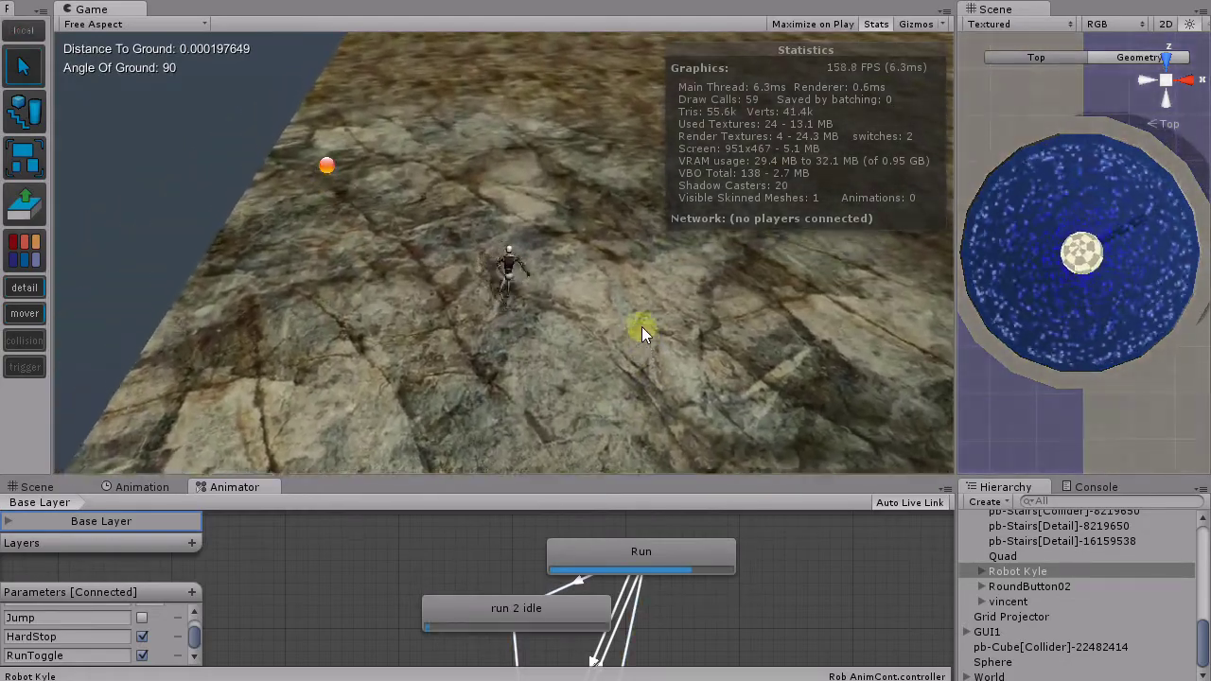
{"action": "key", "text": "w"}
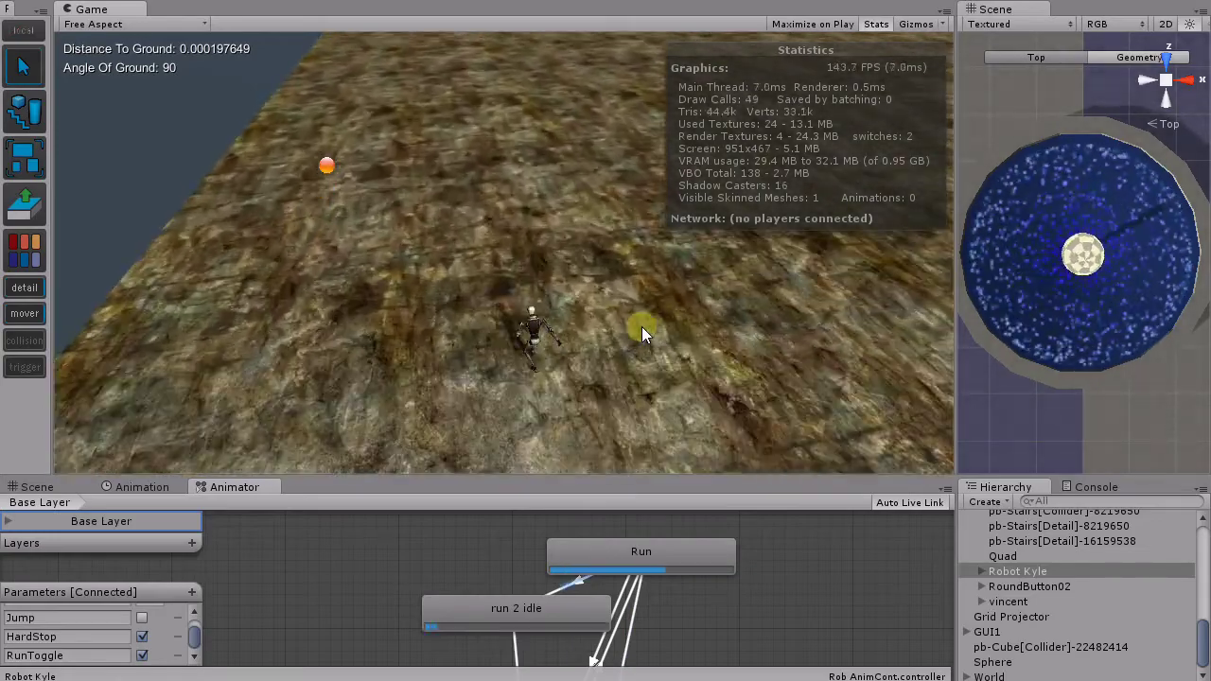
Step: Test the robot's forward movement on the terrain with HardStop off, toggling the RunToggle parameter along the way
{"action": "key", "text": "w"}
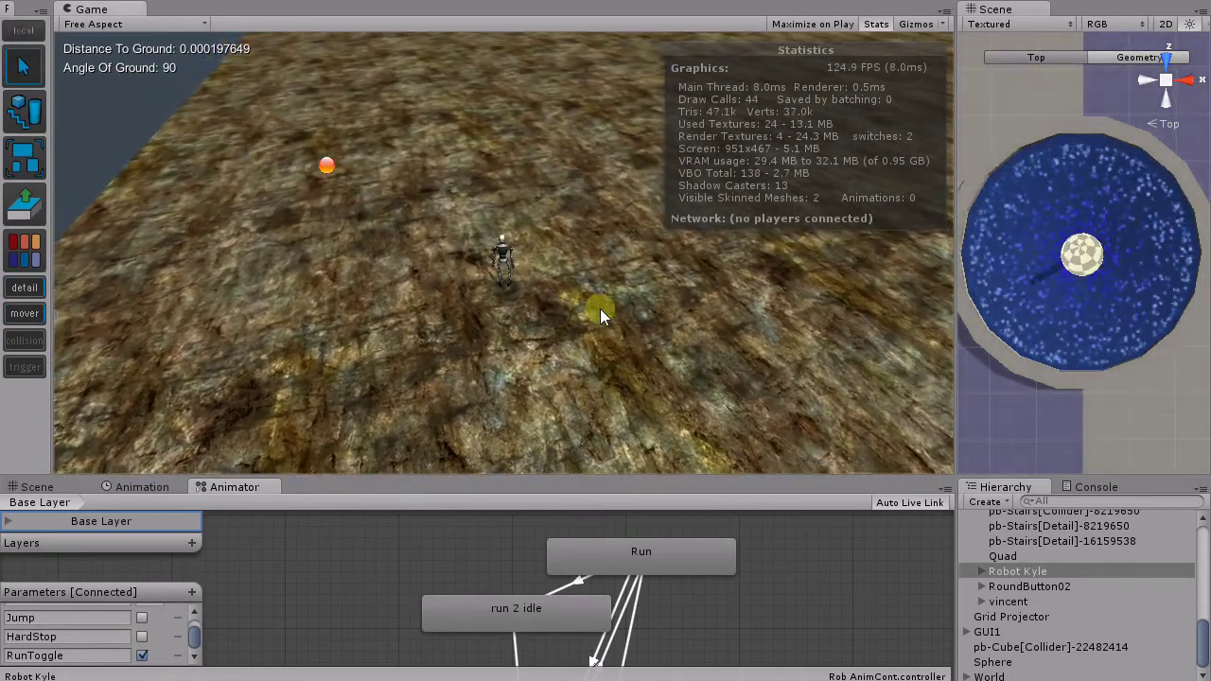
{"action": "key", "text": "w"}
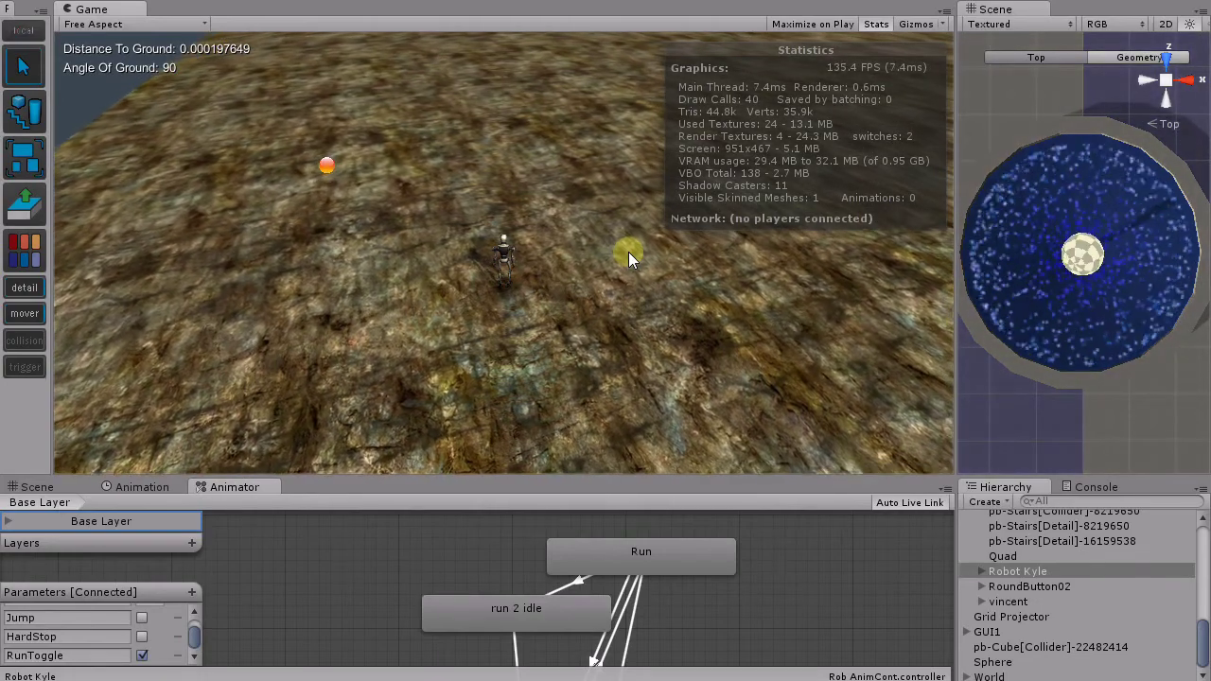
{"action": "key", "text": "w"}
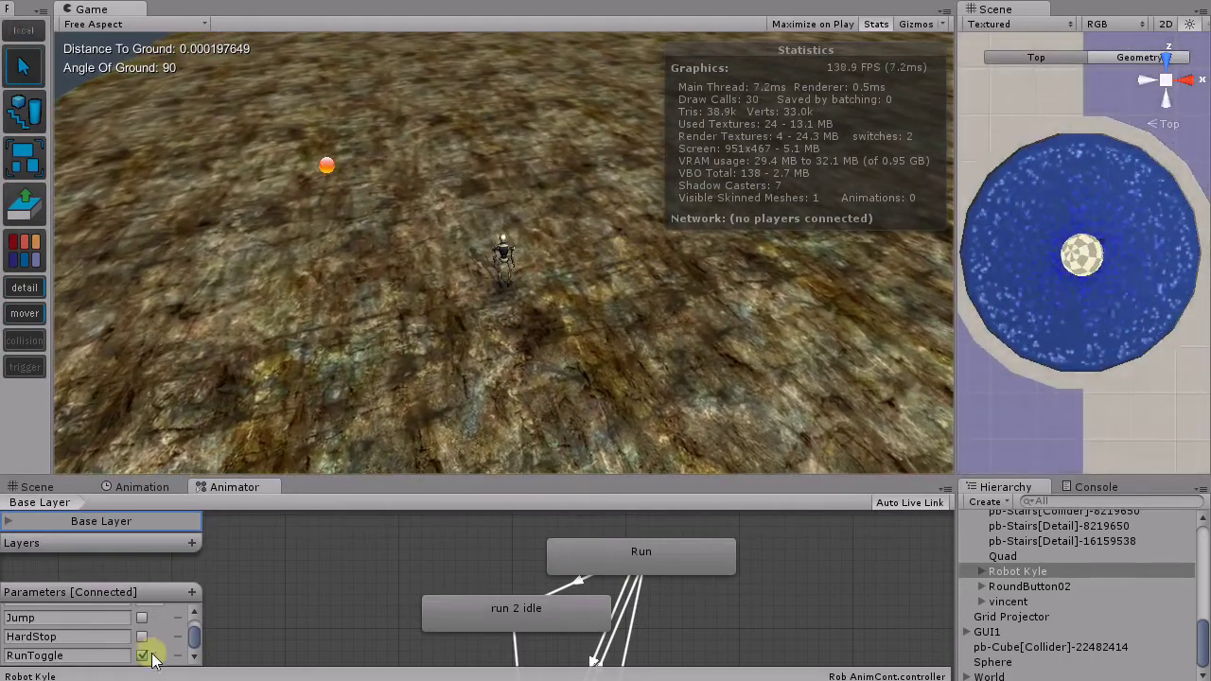
{"action": "left_click", "coordinate": [142, 656]}
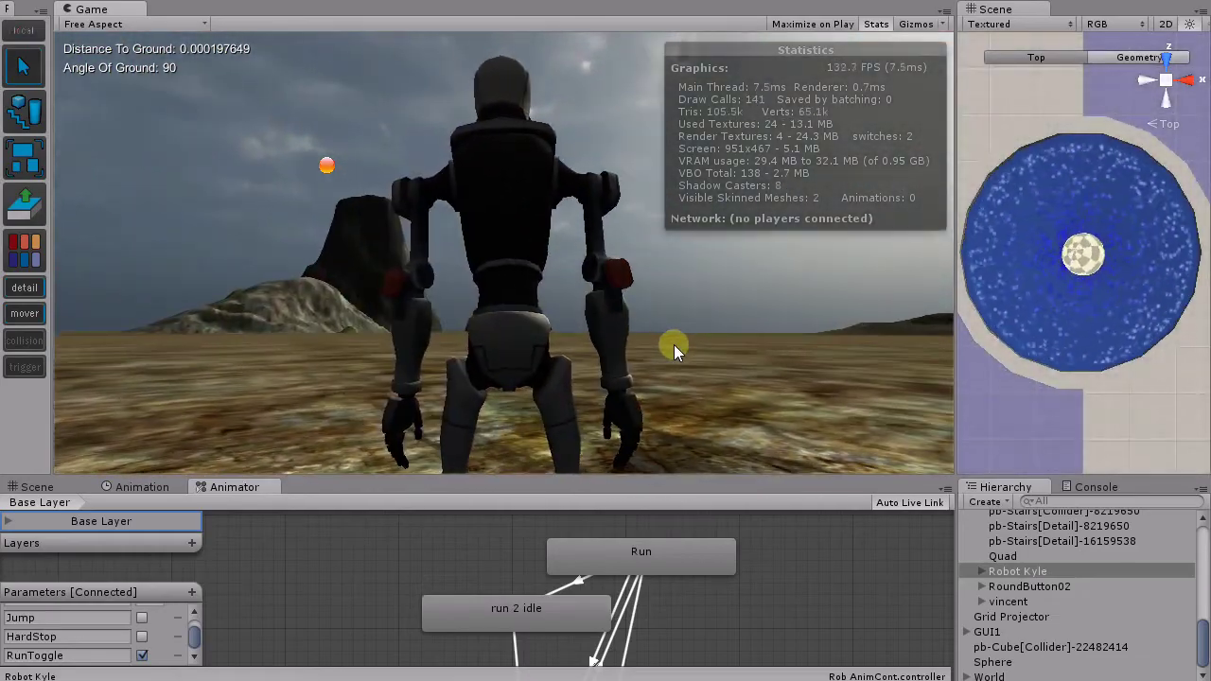
{"action": "key", "text": "w"}
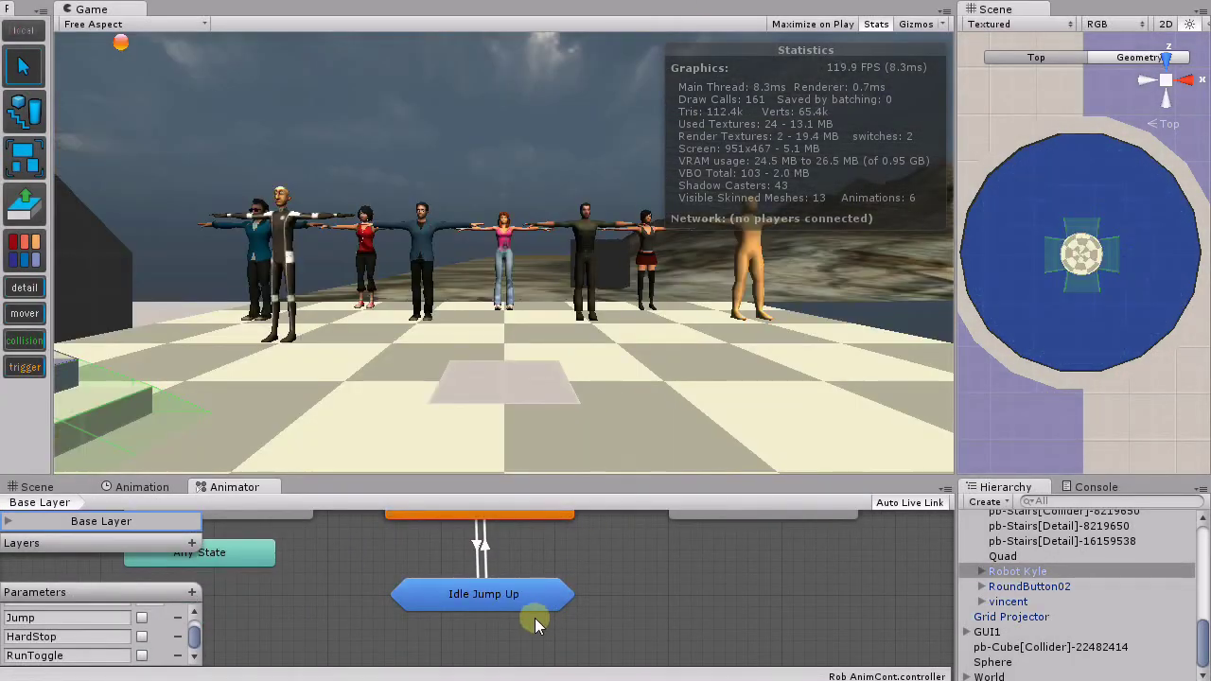
Step: Open the Idle Jump Up sub-state machine and display the settings of its idle jump up 1/2 state
{"action": "left_click", "coordinate": [493, 596]}
{"action": "double_click", "coordinate": [519, 596]}
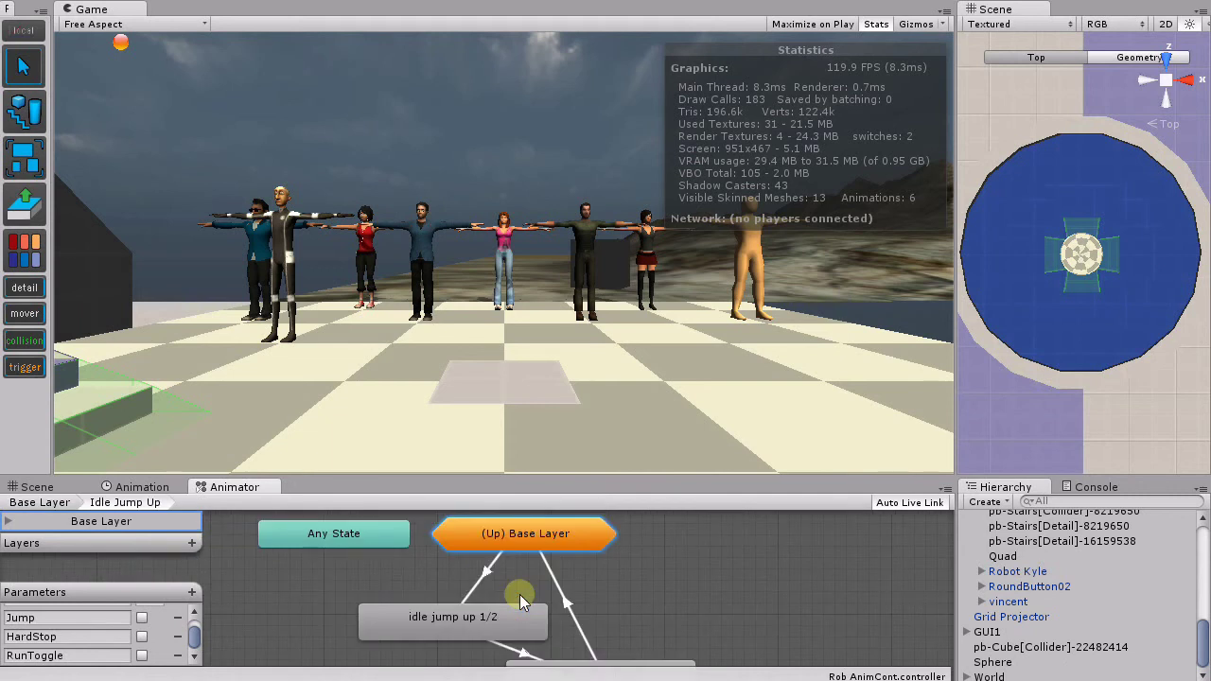
{"action": "middle_click_drag", "start_coordinate": [645, 593], "coordinate": [643, 530]}
{"action": "left_click", "coordinate": [480, 588]}
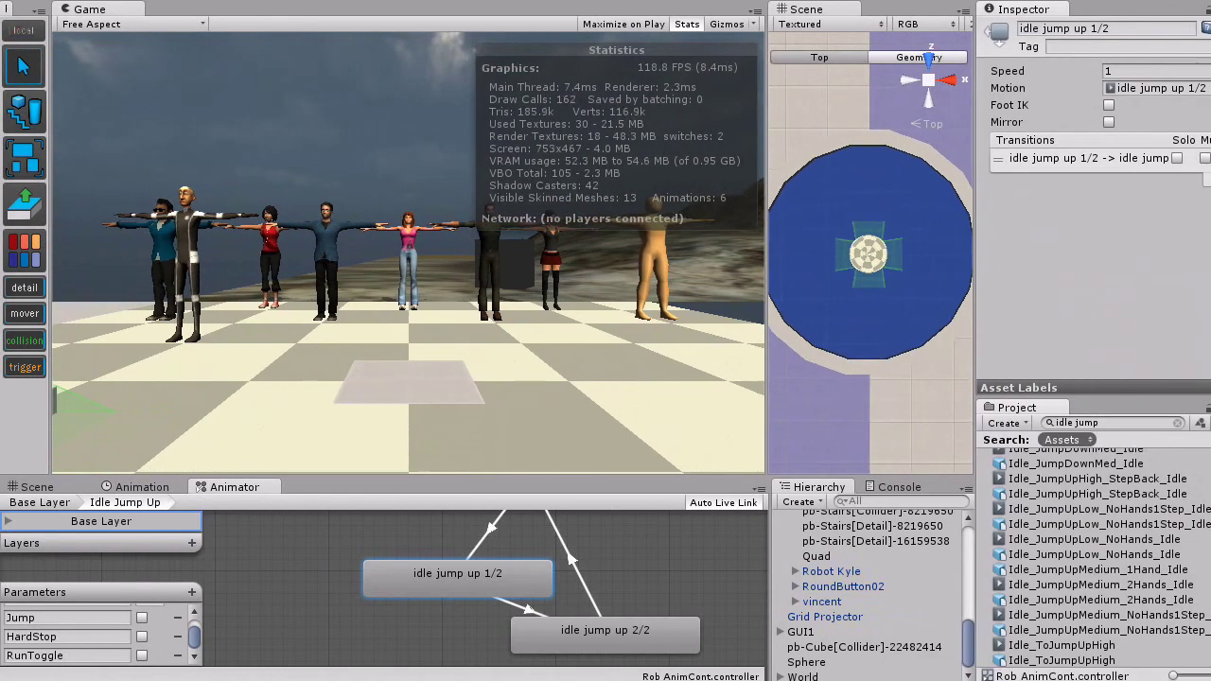
{"action": "left_click_drag", "start_coordinate": [954, 284], "coordinate": [951, 283]}
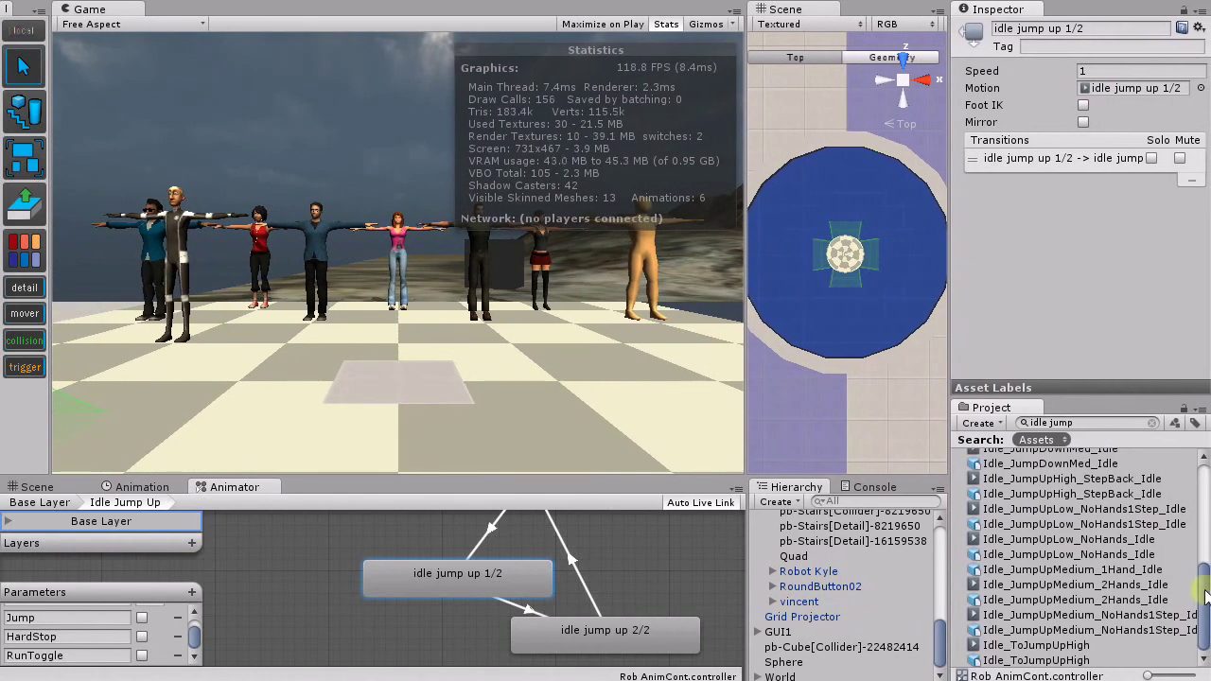
Step: Locate the idle jump up 1/2 clip in the project and select its source model Idle_JumpUpLow_NoHands_Idle
{"action": "left_click_drag", "start_coordinate": [1206, 594], "coordinate": [1206, 470]}
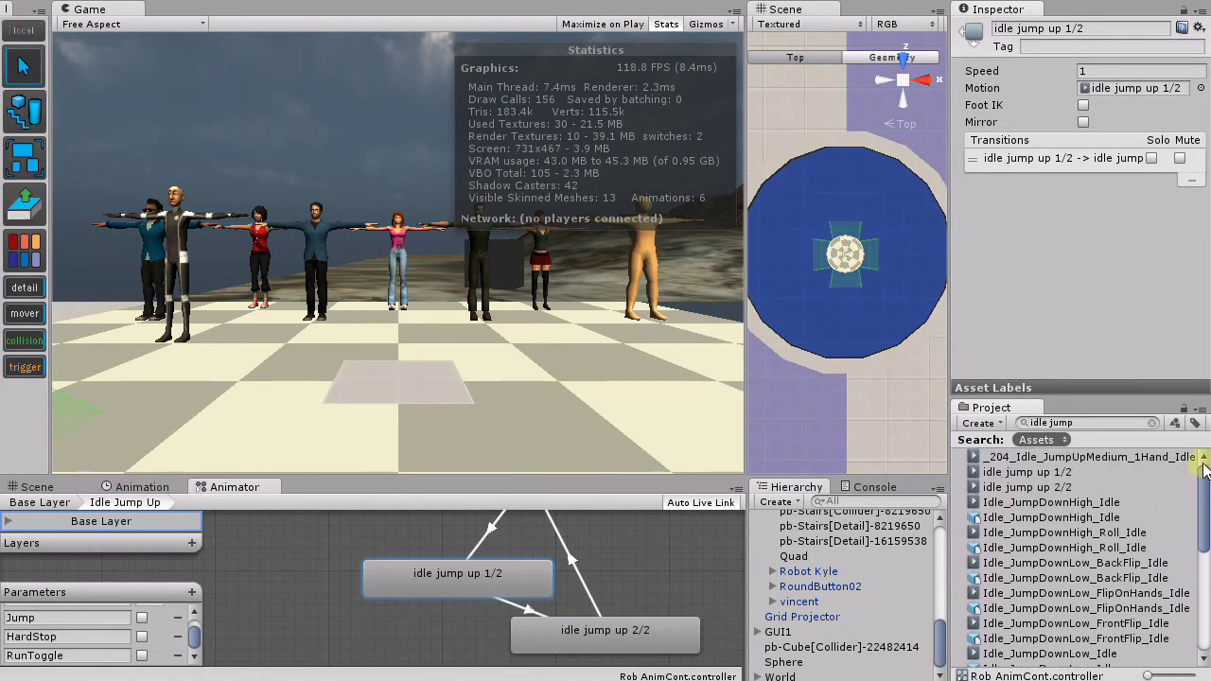
{"action": "left_click", "coordinate": [1053, 473]}
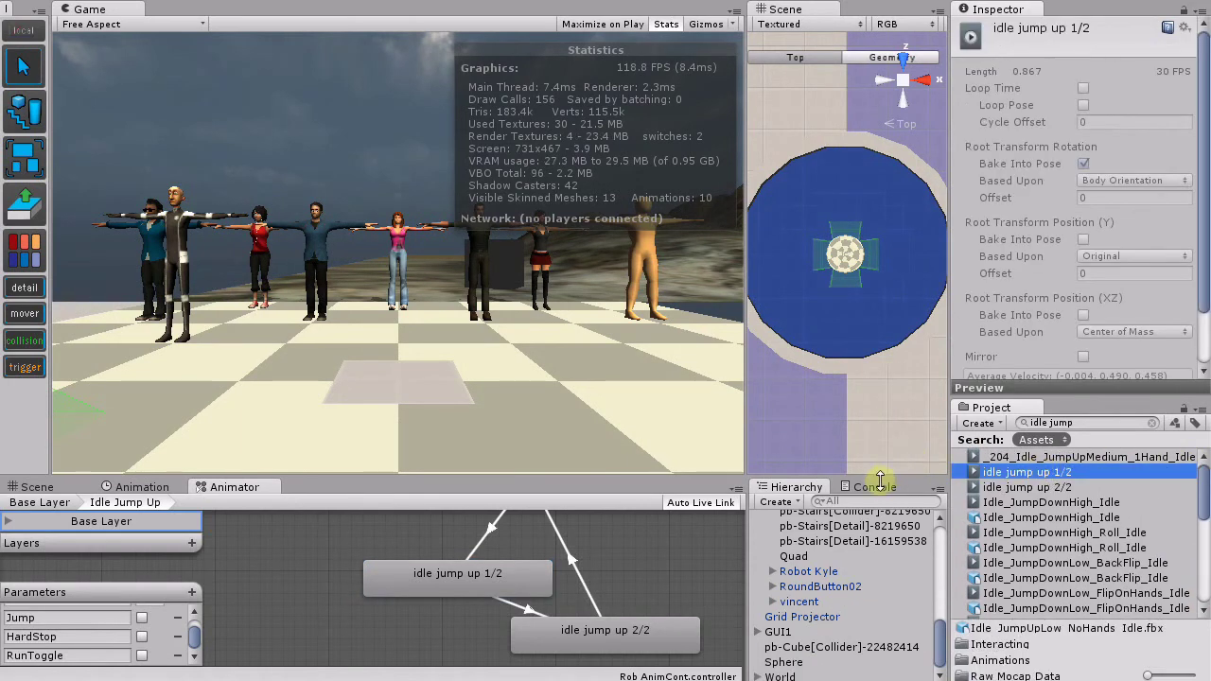
{"action": "left_click", "coordinate": [1153, 425]}
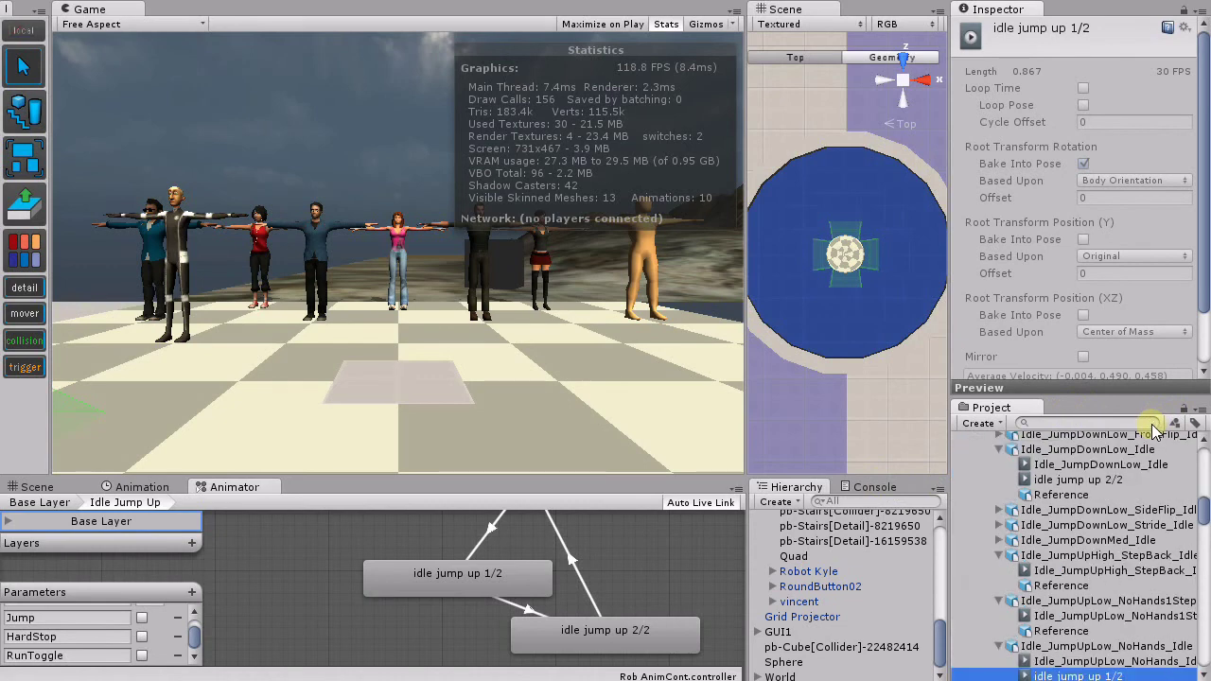
{"action": "scroll", "coordinate": [1205, 516], "scroll_direction": "down", "scroll_amount": 4}
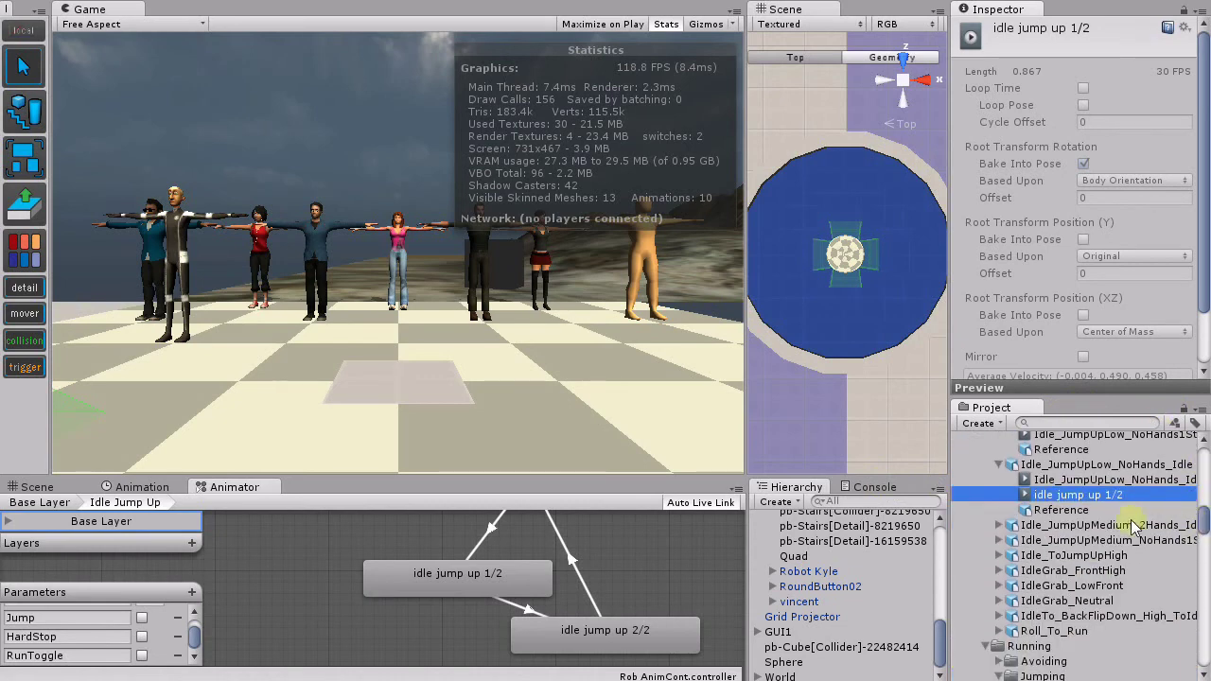
{"action": "left_click", "coordinate": [1081, 466]}
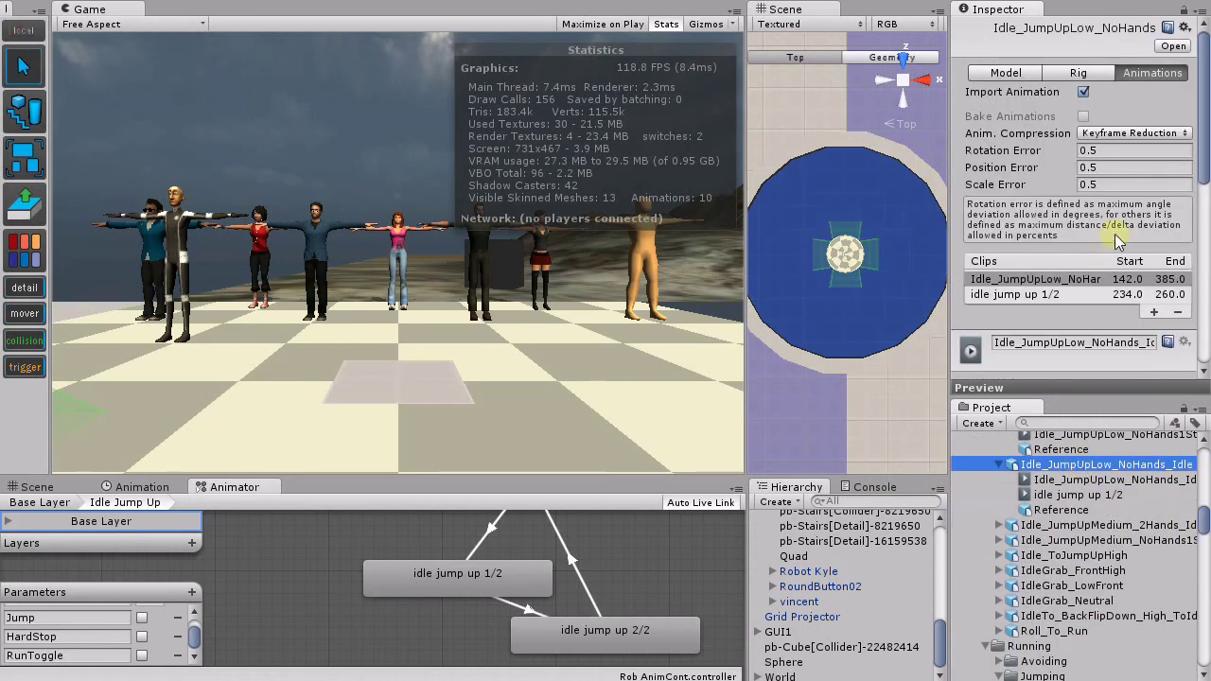
Step: Dock the Project window beside the Hierarchy and widen that group slightly, leaving the Inspector its full height
{"action": "left_click", "coordinate": [1085, 389]}
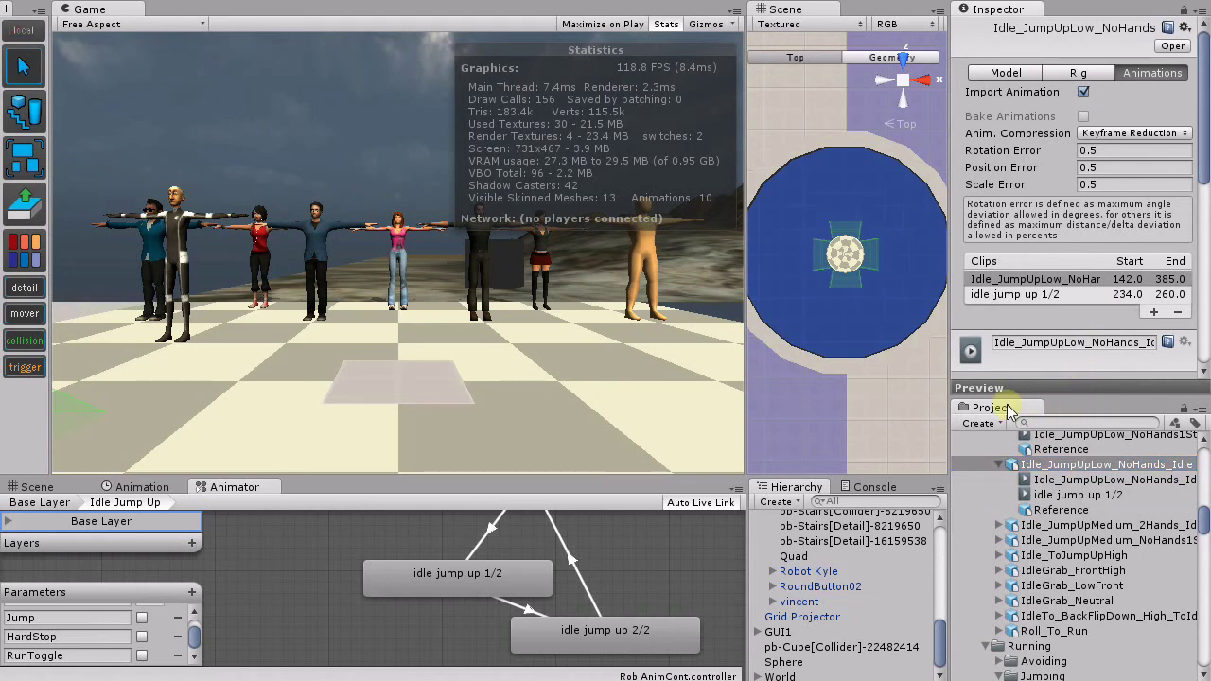
{"action": "left_click_drag", "start_coordinate": [1009, 408], "coordinate": [773, 492]}
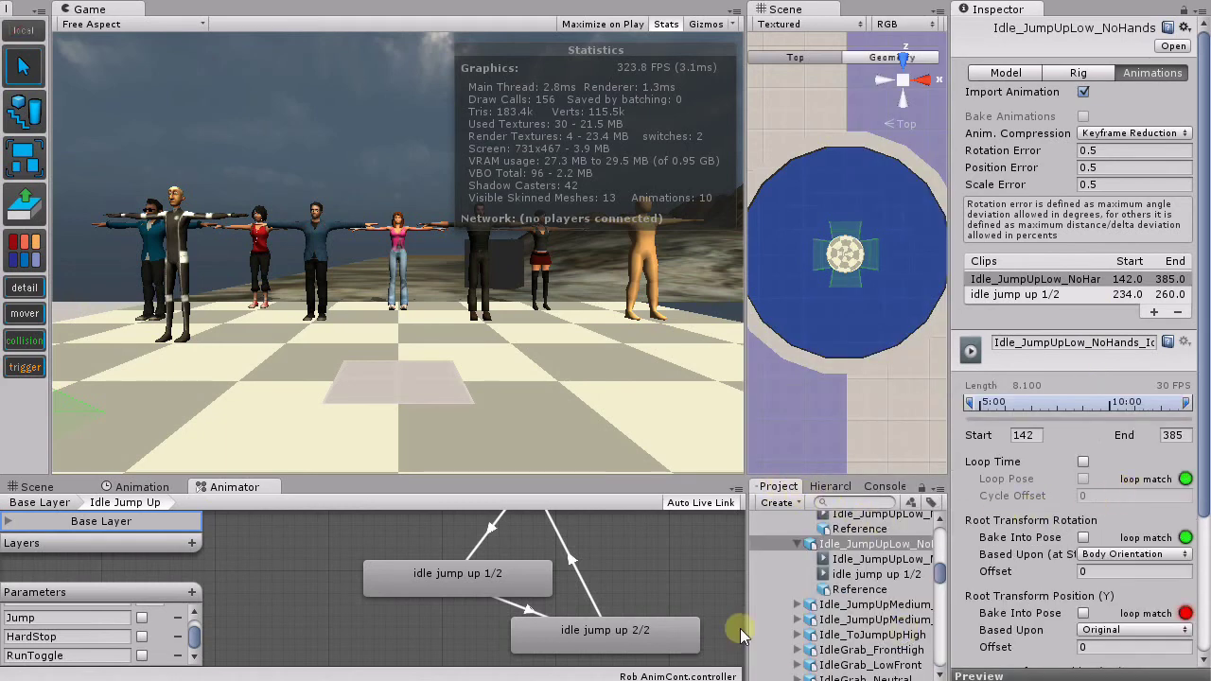
{"action": "left_click_drag", "start_coordinate": [744, 617], "coordinate": [738, 617]}
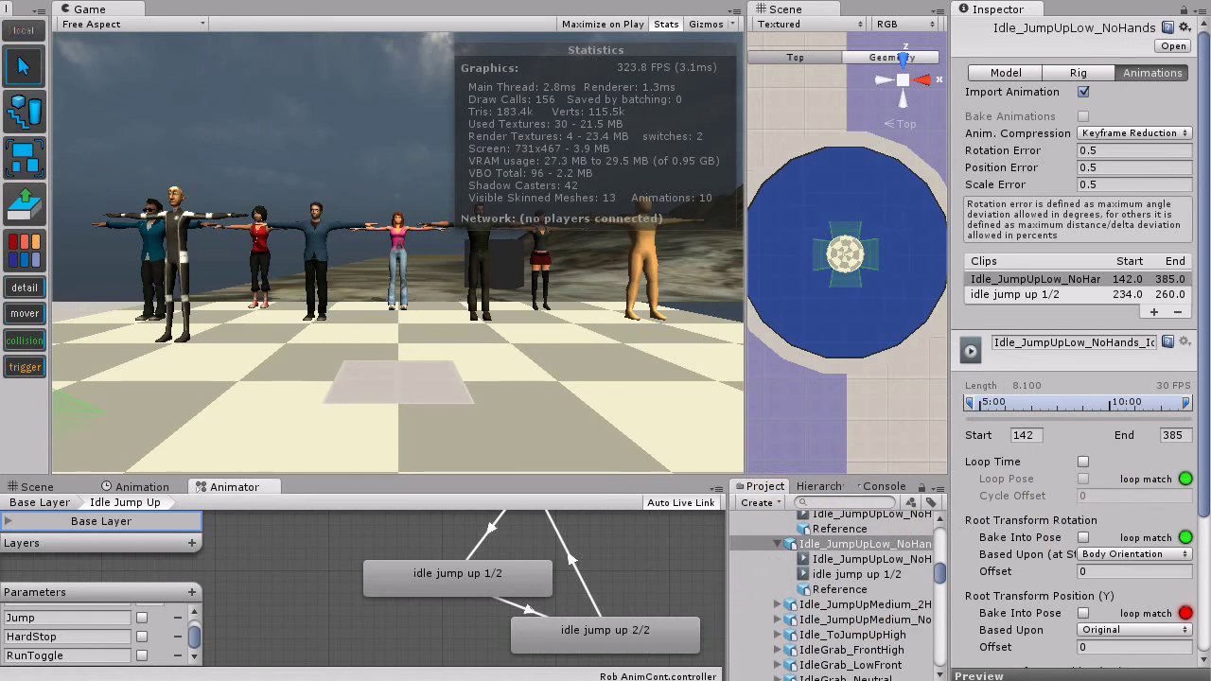
Step: Select the idle jump up 1/2 clip in the model's import settings, play it in an enlarged preview and pause it
{"action": "left_click_drag", "start_coordinate": [1199, 374], "coordinate": [1207, 547]}
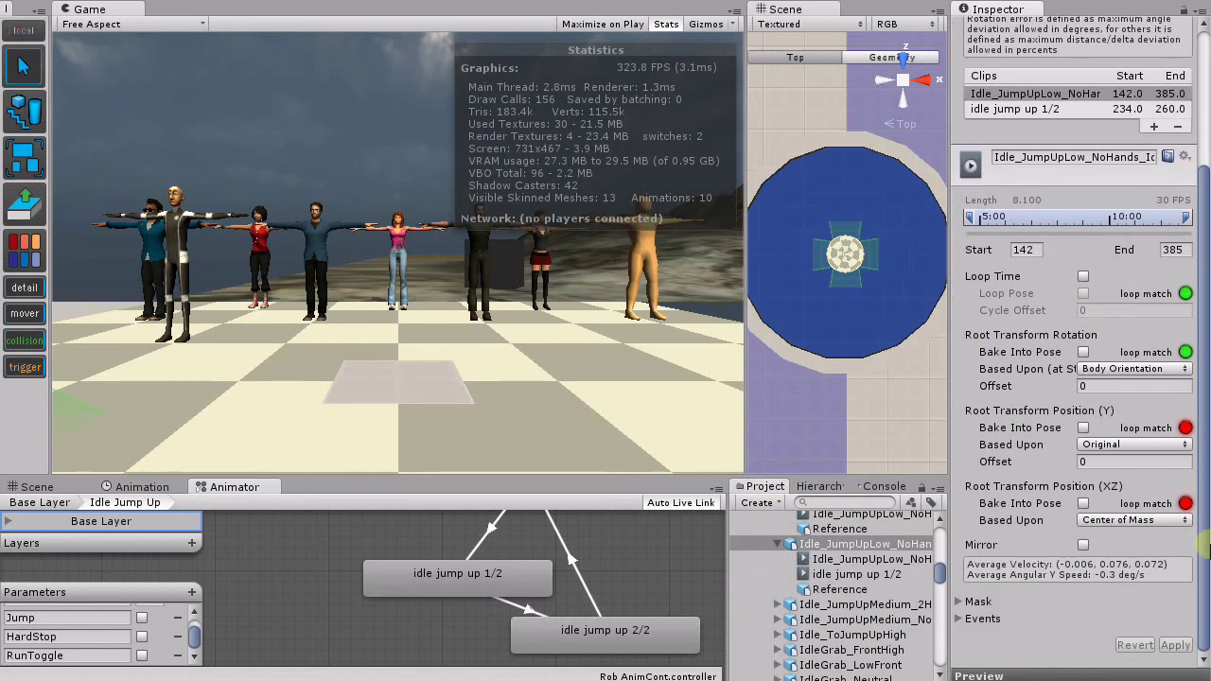
{"action": "left_click", "coordinate": [1079, 674]}
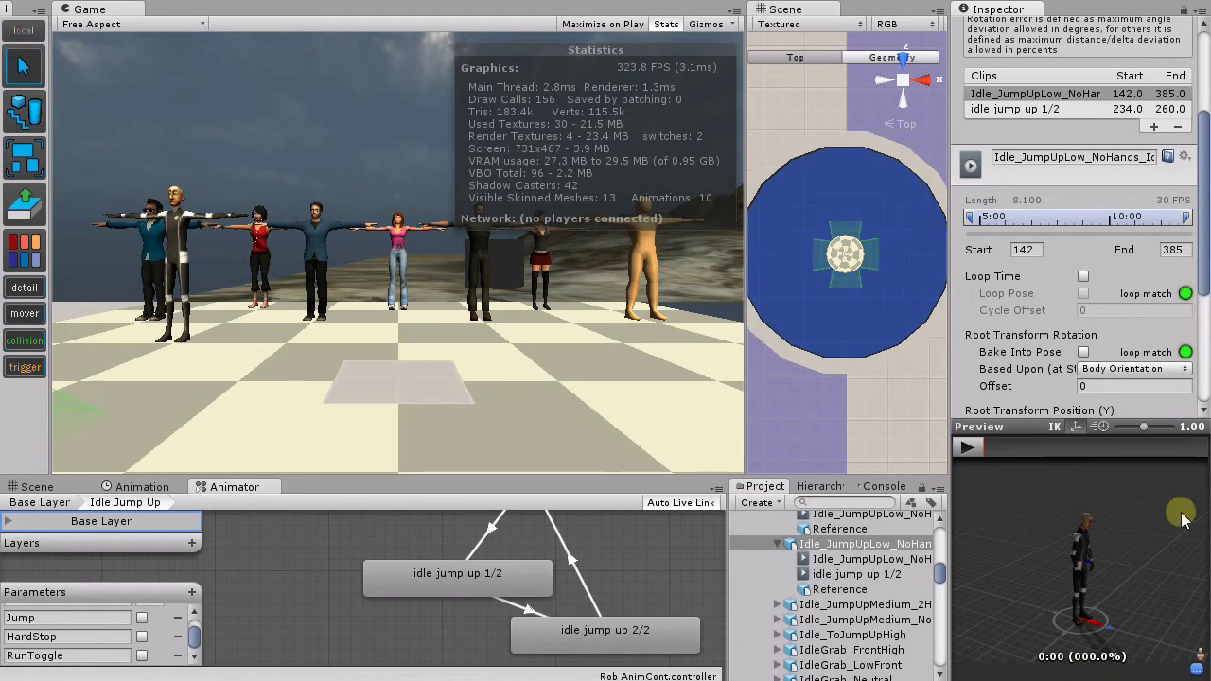
{"action": "left_click_drag", "start_coordinate": [1029, 427], "coordinate": [1039, 284]}
{"action": "mouse_move", "coordinate": [1207, 156]}
{"action": "left_mouse_down"}
{"action": "mouse_move", "coordinate": [1207, 188]}
{"action": "mouse_move", "coordinate": [1190, 147]}
{"action": "mouse_move", "coordinate": [1207, 163]}
{"action": "left_mouse_up"}
{"action": "left_click", "coordinate": [1047, 103]}
{"action": "left_click", "coordinate": [973, 301]}
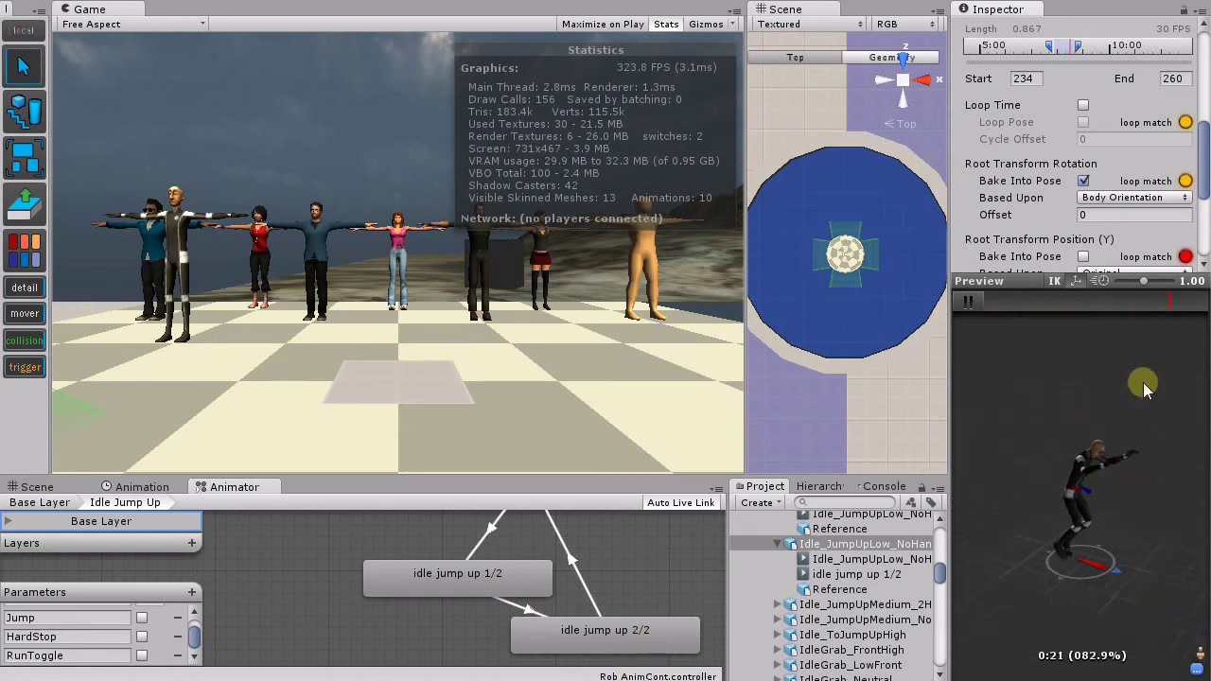
{"action": "left_click", "coordinate": [972, 299]}
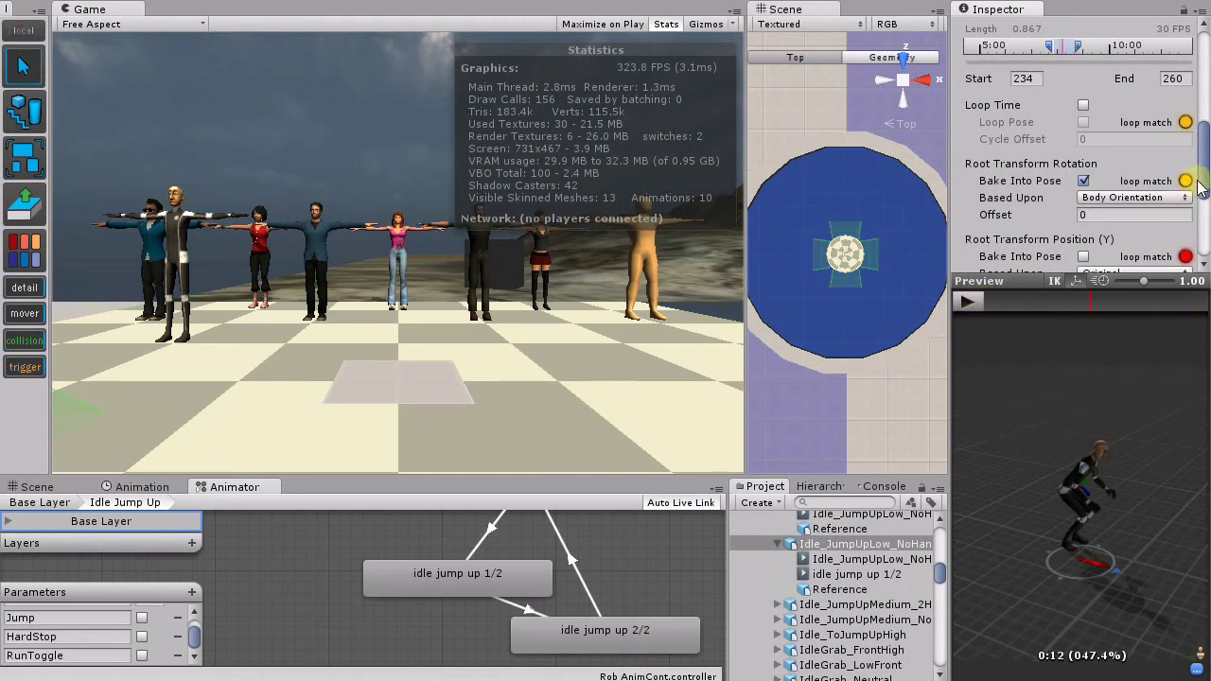
Step: Play the full Idle_JumpUpLow_NoHands_Idle clip in the import preview and widen the Inspector
{"action": "left_click_drag", "start_coordinate": [1200, 184], "coordinate": [1196, 136]}
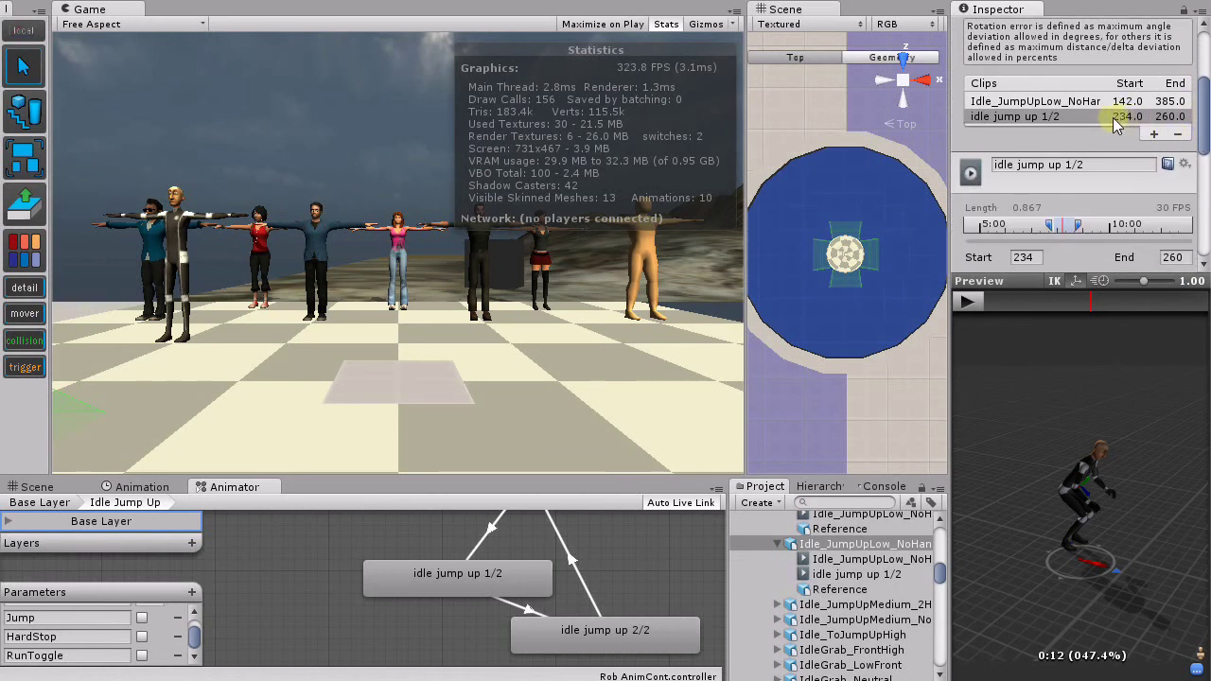
{"action": "left_click", "coordinate": [1051, 101]}
{"action": "left_click", "coordinate": [965, 303]}
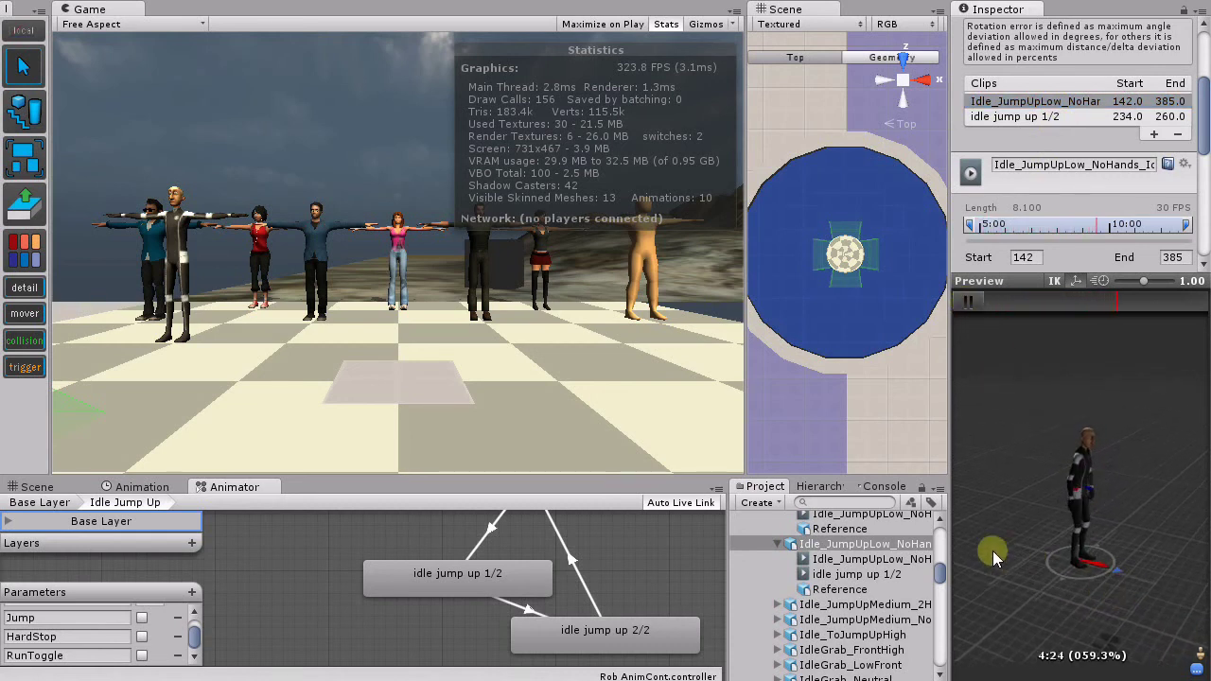
{"action": "left_click_drag", "start_coordinate": [950, 522], "coordinate": [861, 540]}
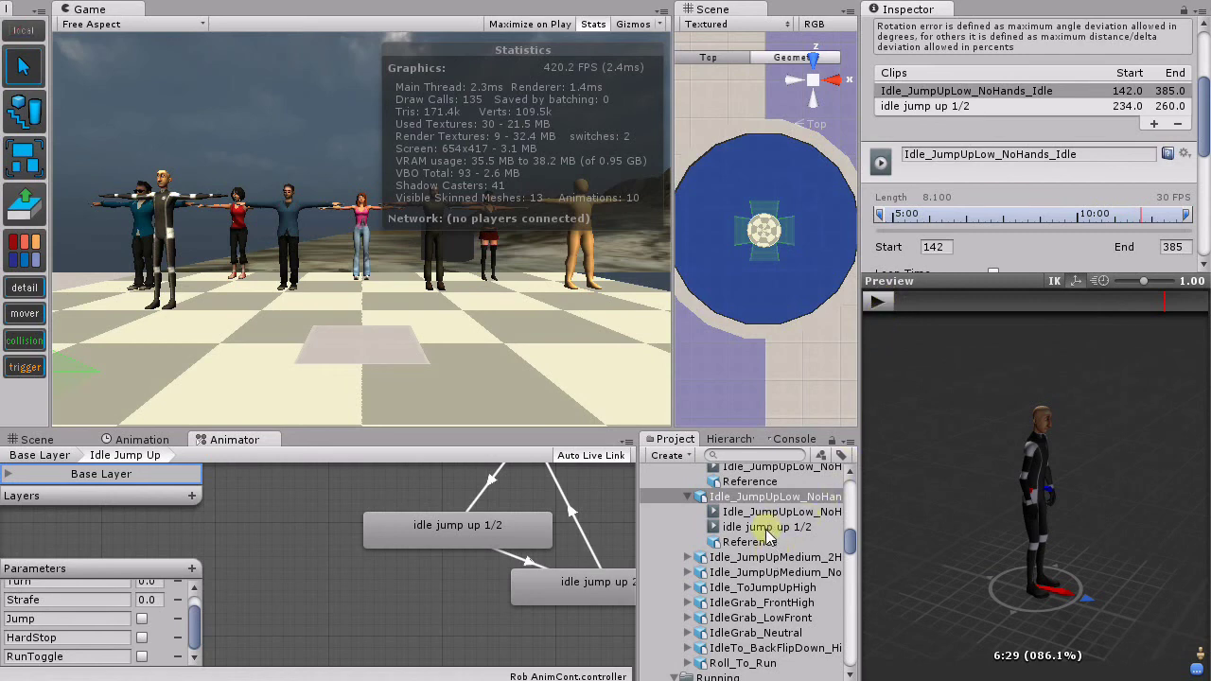
Step: Select the idle jump up 1/2 clip, search the project for "idle jump 2/2" and select the idle jump up 2/2 clip
{"action": "left_click_drag", "start_coordinate": [850, 543], "coordinate": [853, 540]}
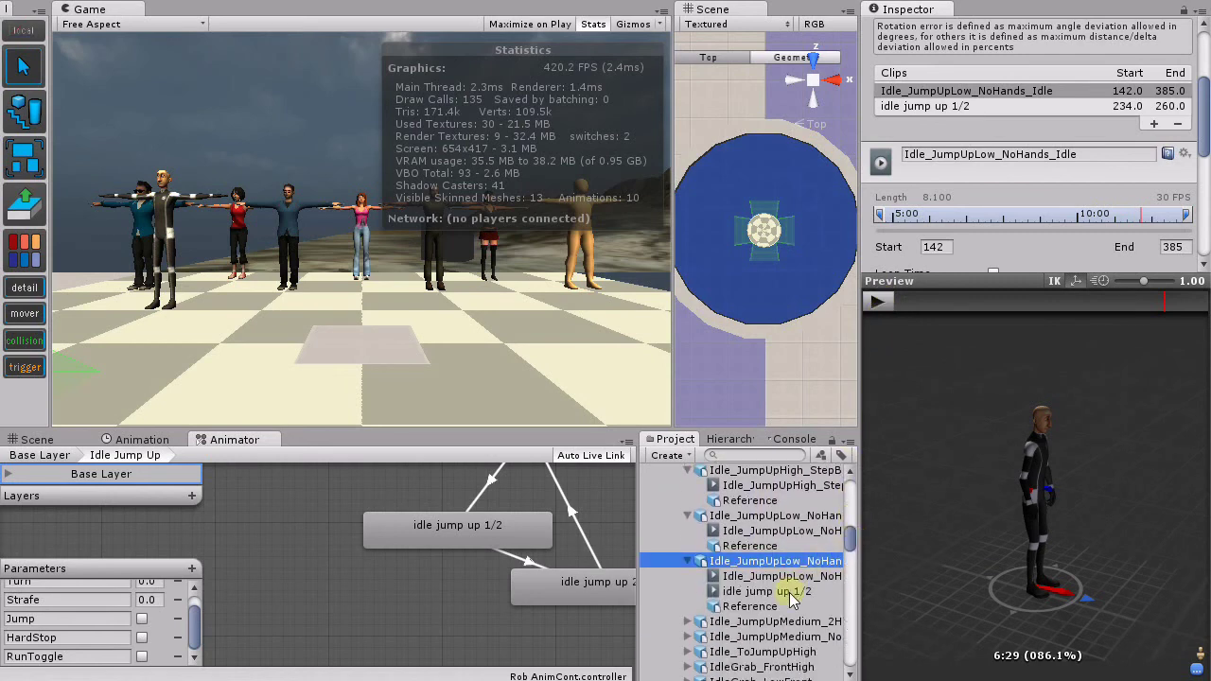
{"action": "left_click", "coordinate": [789, 592]}
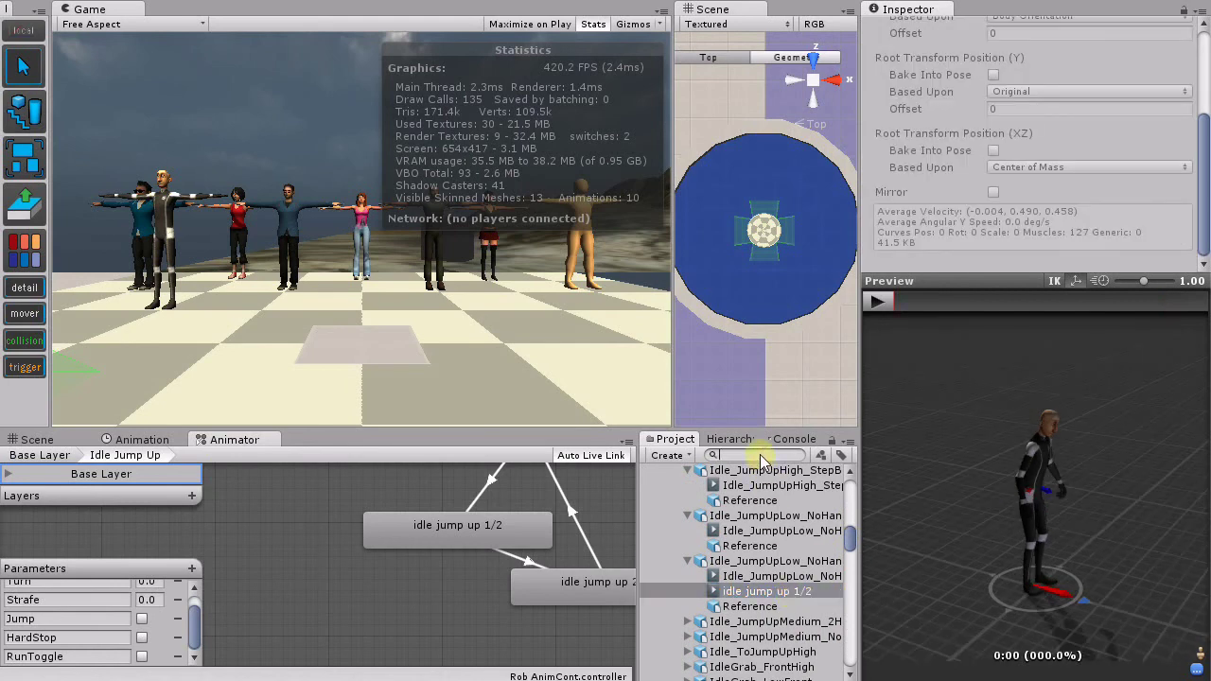
{"action": "type", "text": "idle jump"}
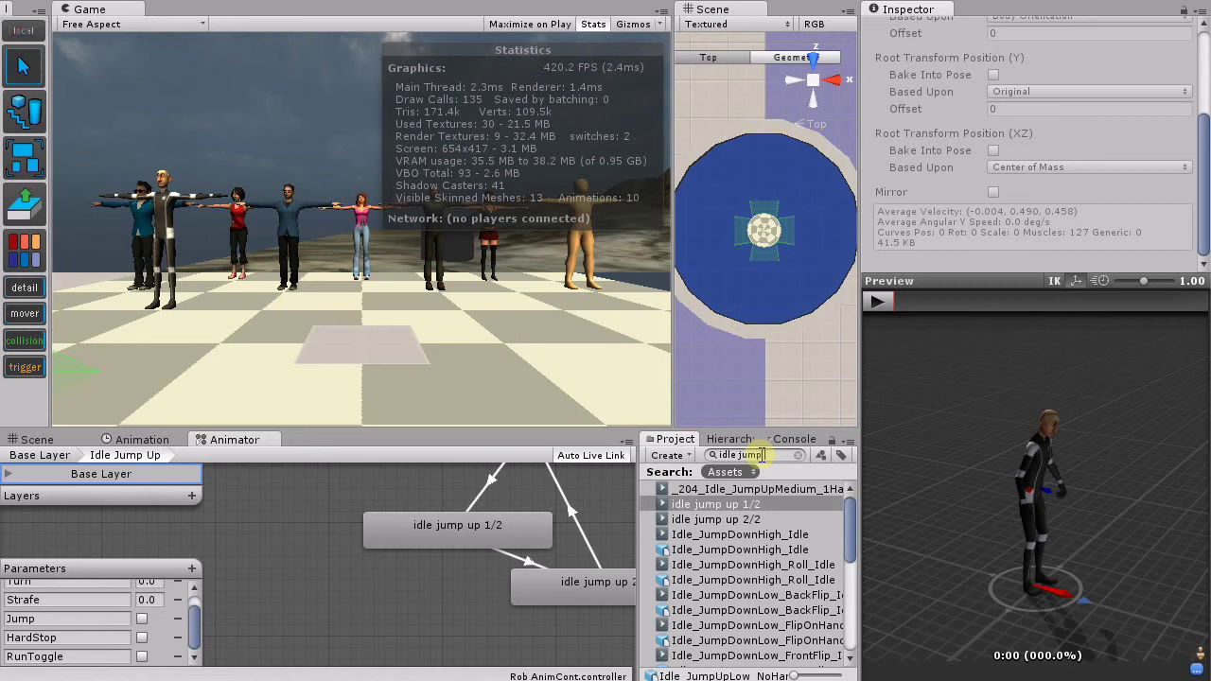
{"action": "type", "text": " 2/2"}
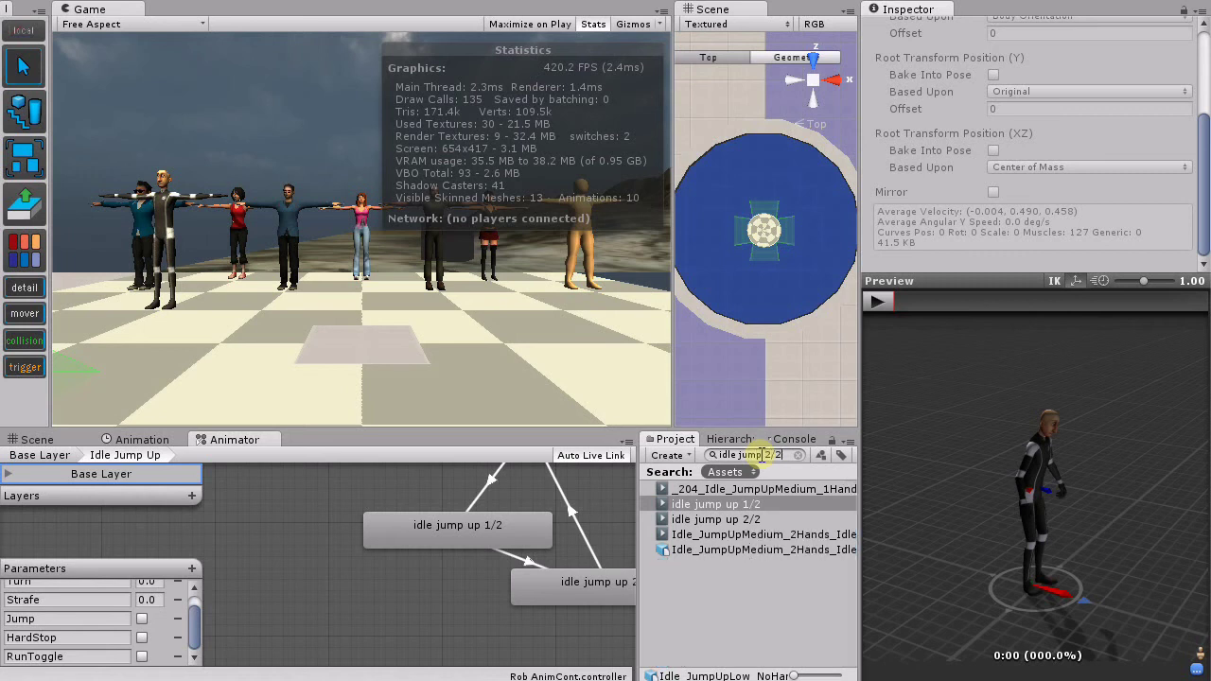
{"action": "left_click", "coordinate": [771, 524]}
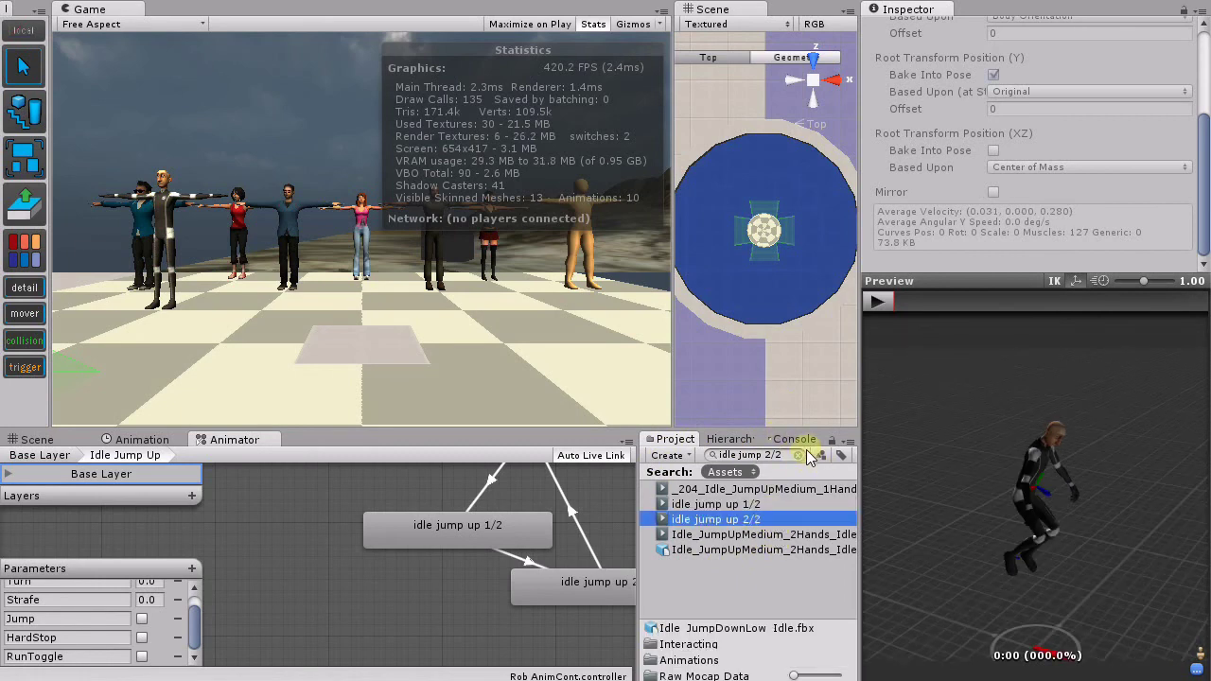
Step: Clear the project search and select Idle_JumpDownLow_Idle, the source model of the idle jump up 2/2 clip
{"action": "left_click", "coordinate": [799, 456]}
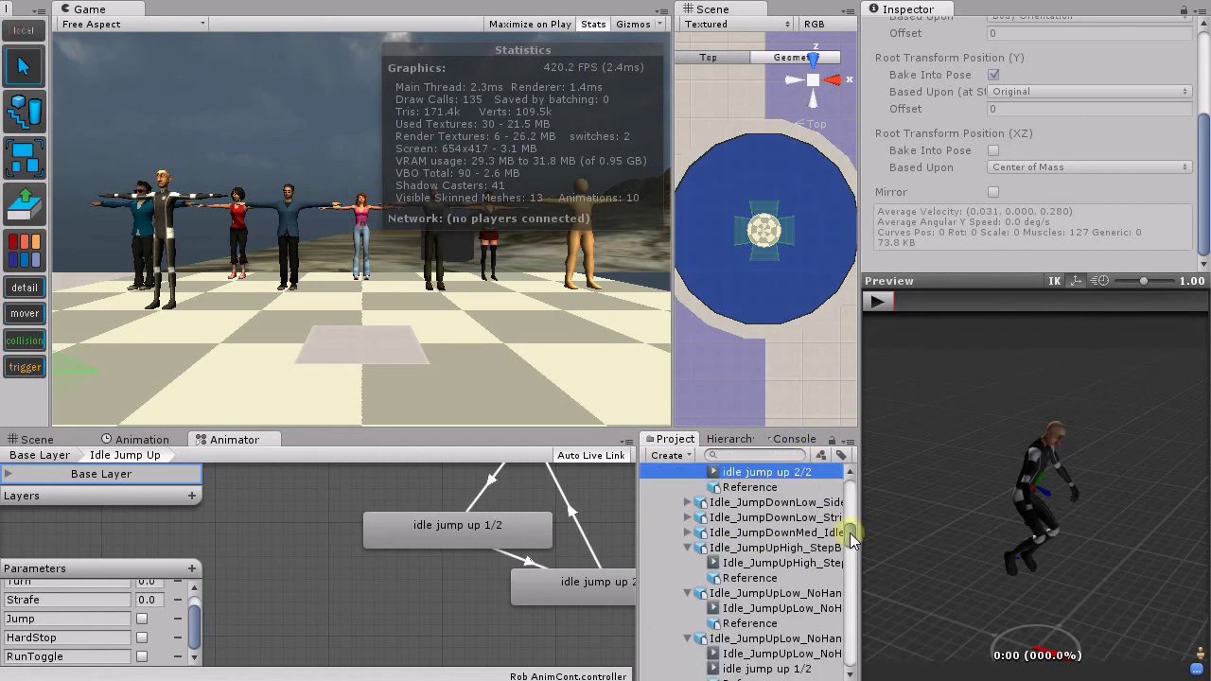
{"action": "left_click_drag", "start_coordinate": [851, 535], "coordinate": [852, 528]}
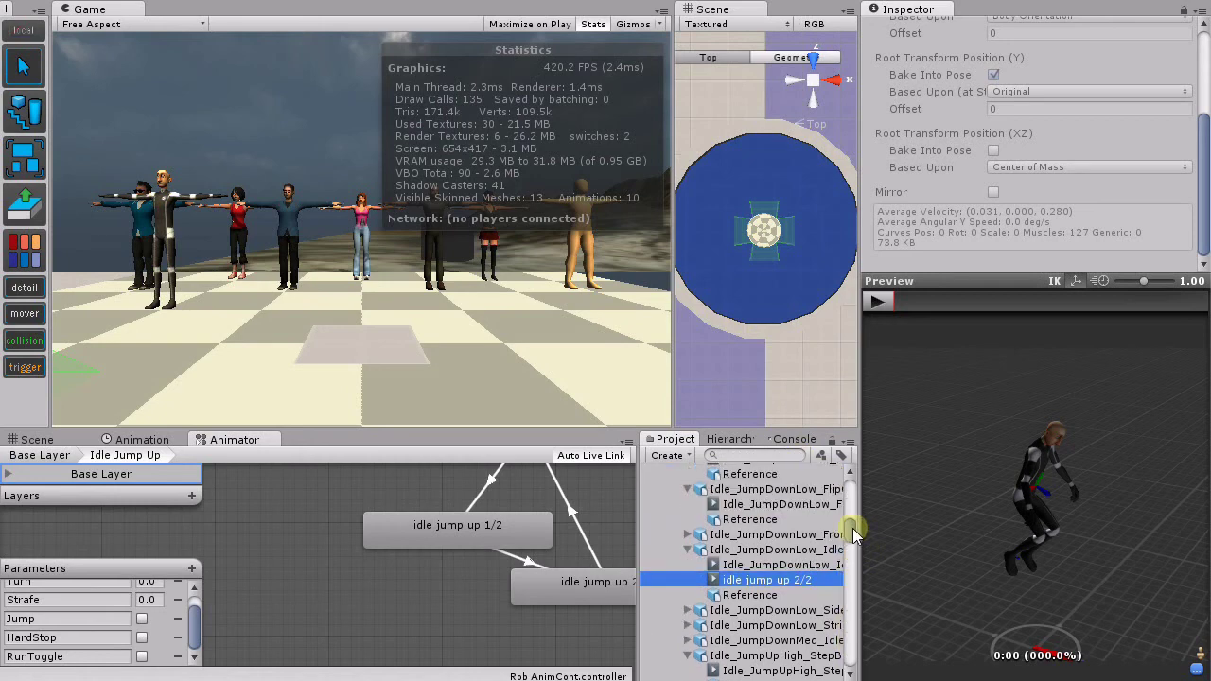
{"action": "left_click", "coordinate": [760, 551]}
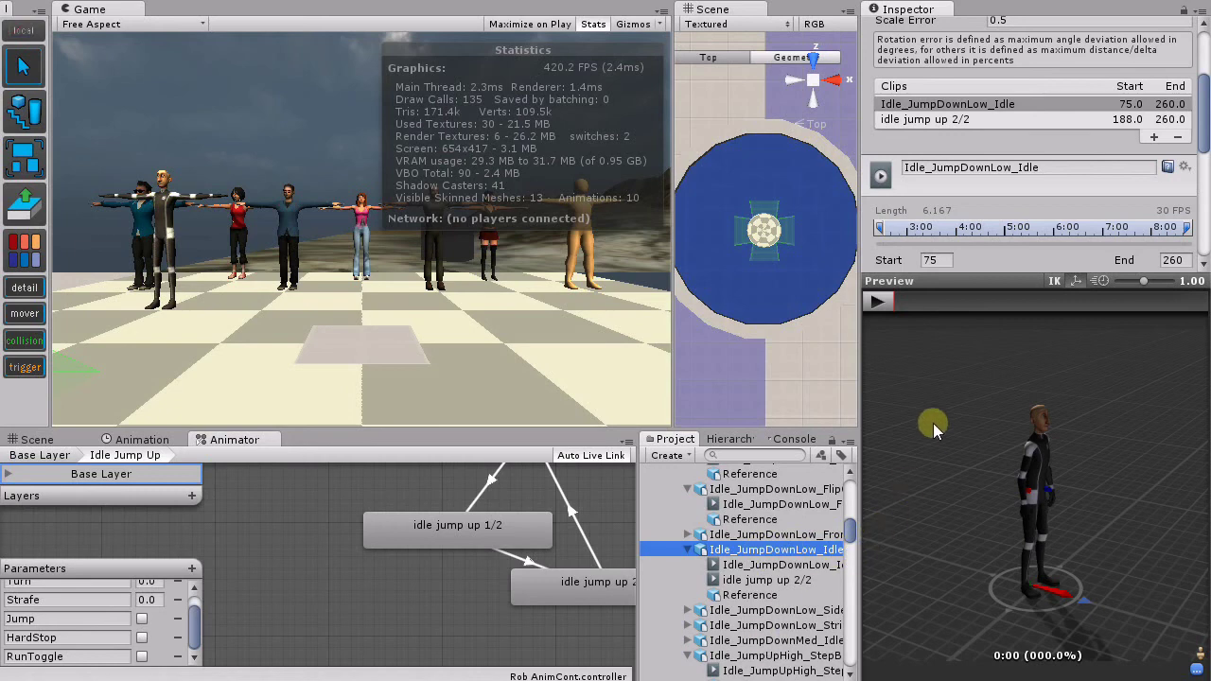
Step: Preview the model's full Idle_JumpDownLow_Idle clip, followed by its idle jump up 2/2 clip
{"action": "left_click", "coordinate": [943, 120]}
{"action": "left_click", "coordinate": [941, 106]}
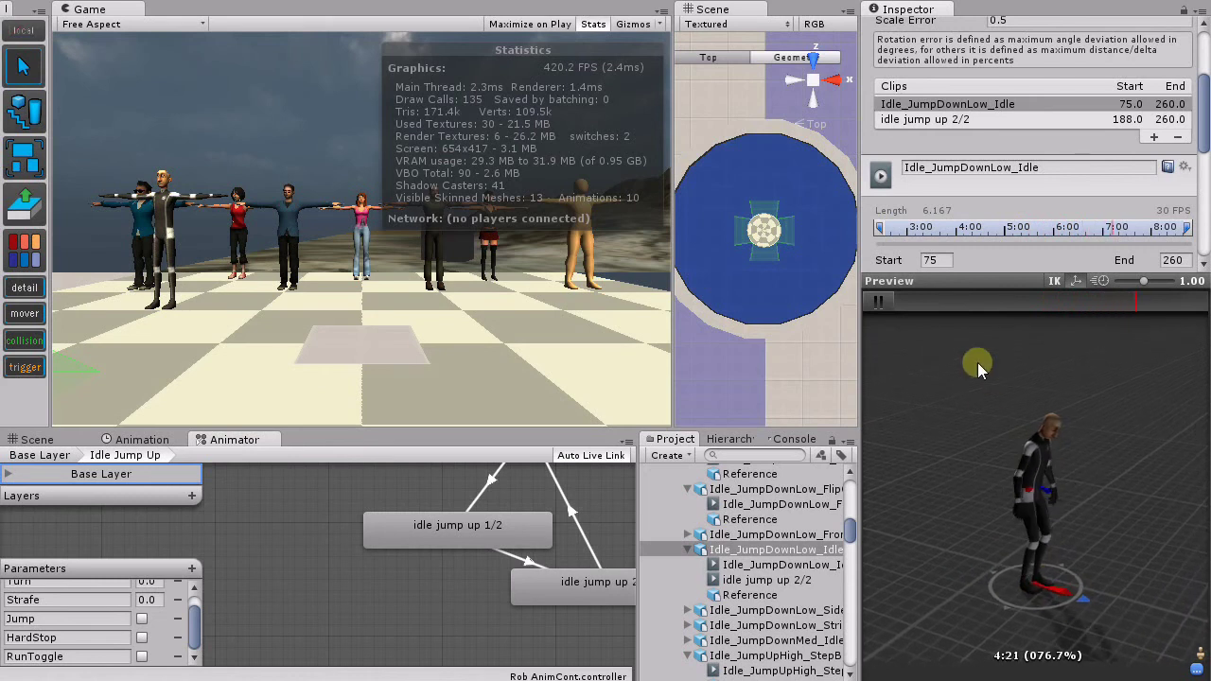
{"action": "left_click", "coordinate": [939, 122]}
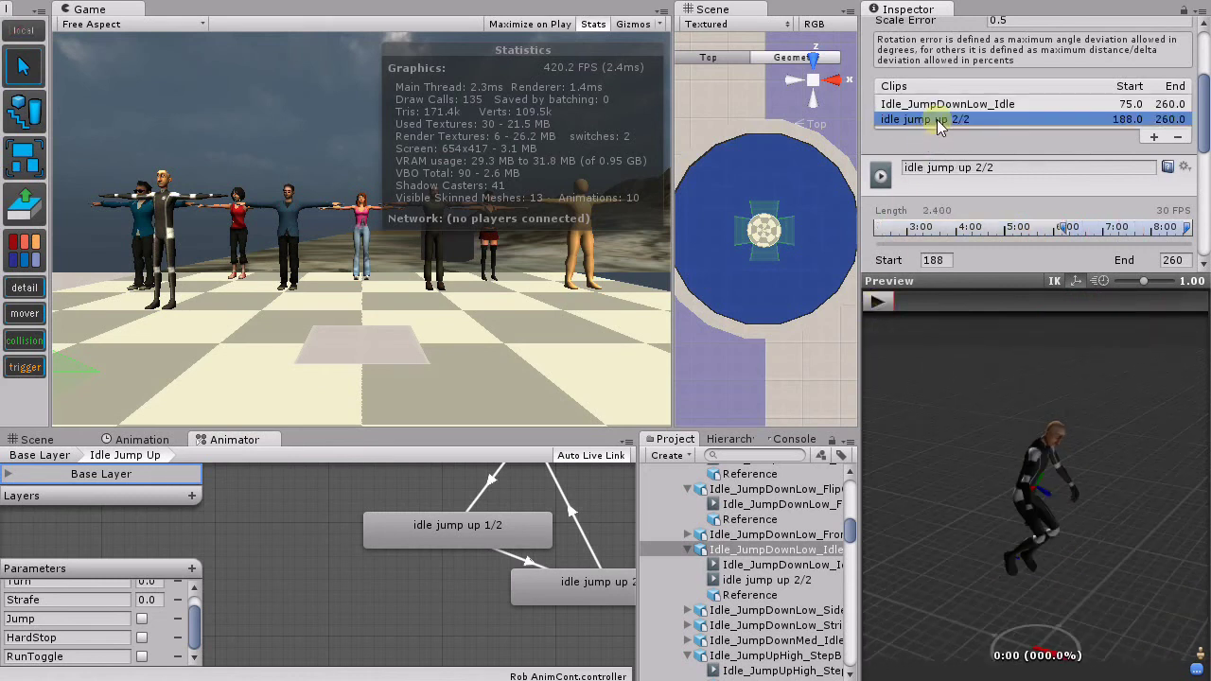
{"action": "left_click", "coordinate": [880, 301]}
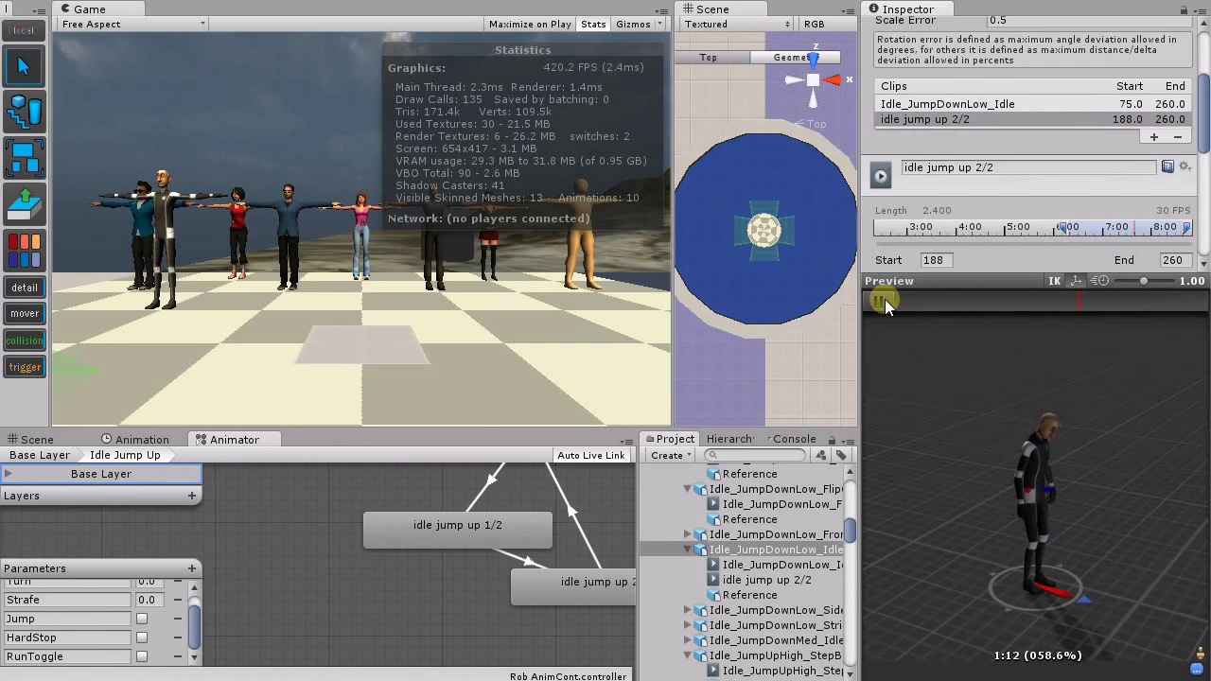
Step: Examine the idle jump up 1/2 and idle jump up 2/2 states and their connections to the Base Layer
{"action": "middle_click_drag", "start_coordinate": [549, 609], "coordinate": [476, 632]}
{"action": "left_click", "coordinate": [360, 555]}
{"action": "left_click", "coordinate": [493, 620]}
{"action": "middle_click_drag", "start_coordinate": [542, 540], "coordinate": [564, 634]}
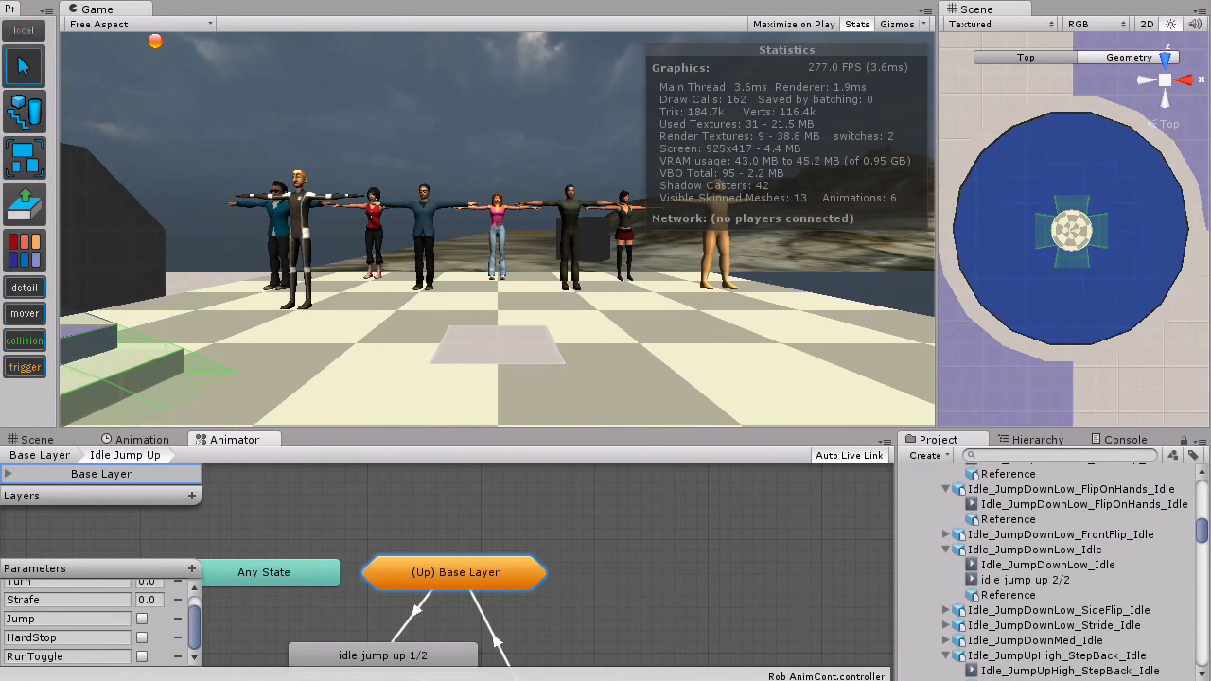
Step: Narrow the Project window group and widen the Game view to line up with it
{"action": "left_click_drag", "start_coordinate": [893, 525], "coordinate": [1041, 525]}
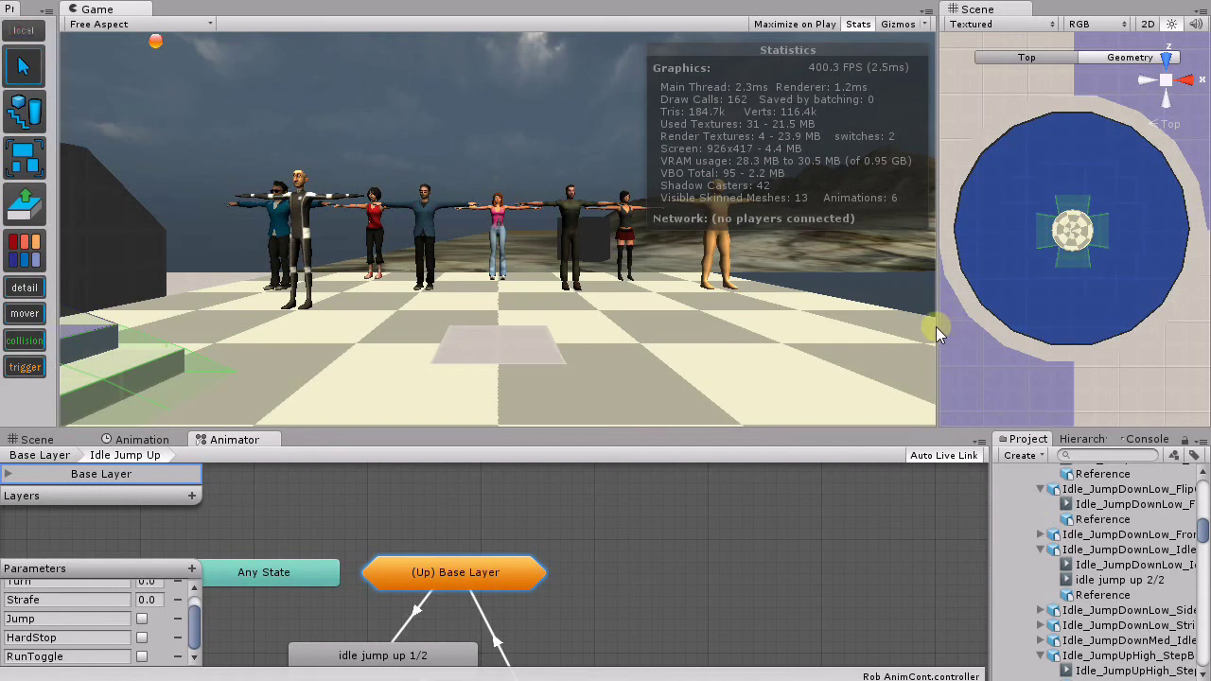
{"action": "left_click_drag", "start_coordinate": [936, 327], "coordinate": [989, 340]}
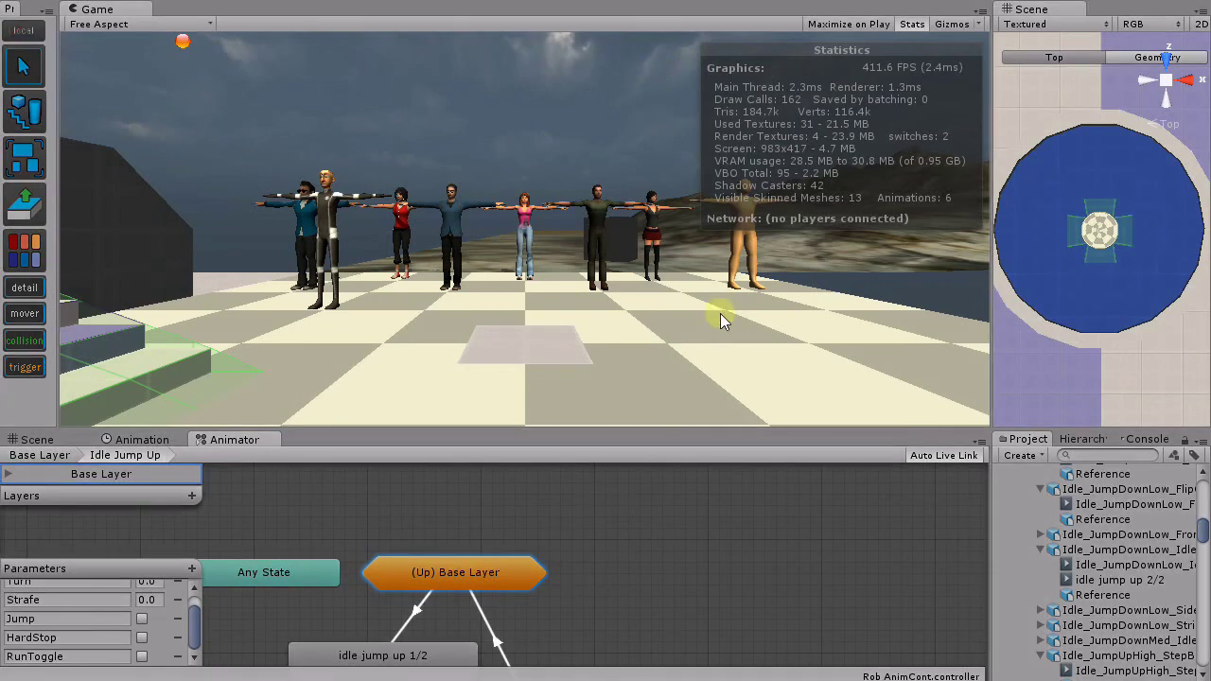
Step: Start play mode, move Robot Kyle forward and make him jump
{"action": "key", "text": "ctrl+p"}
{"action": "key", "text": "w"}
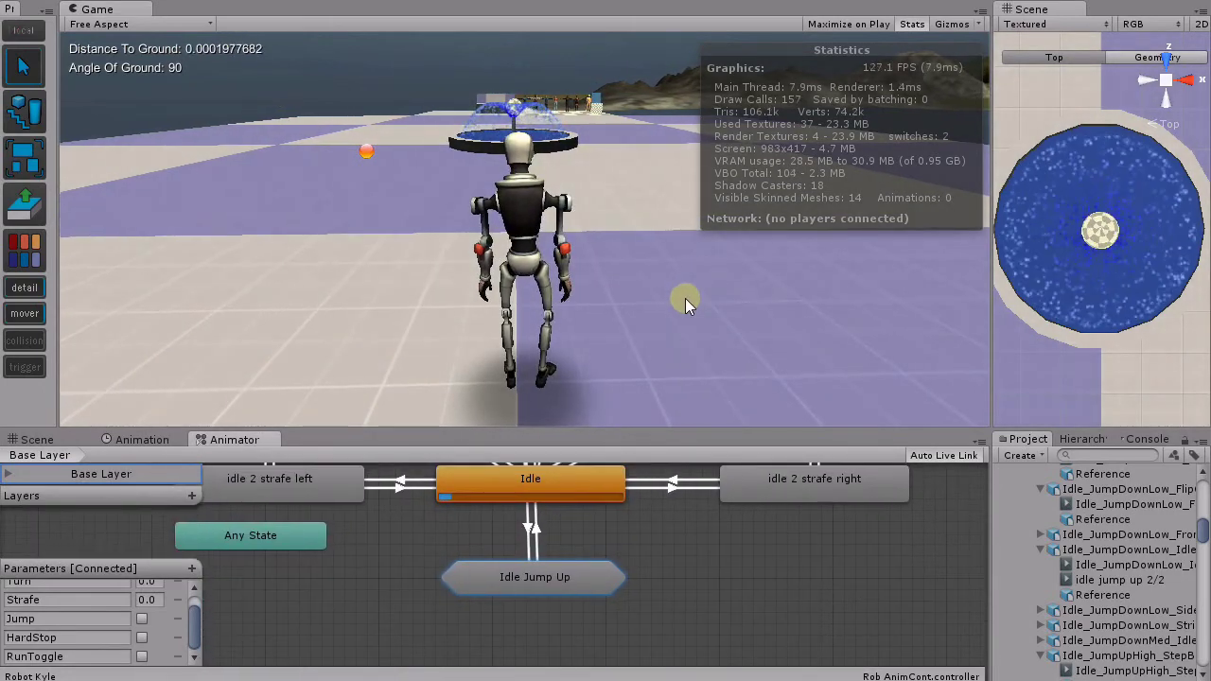
{"action": "key", "text": "space"}
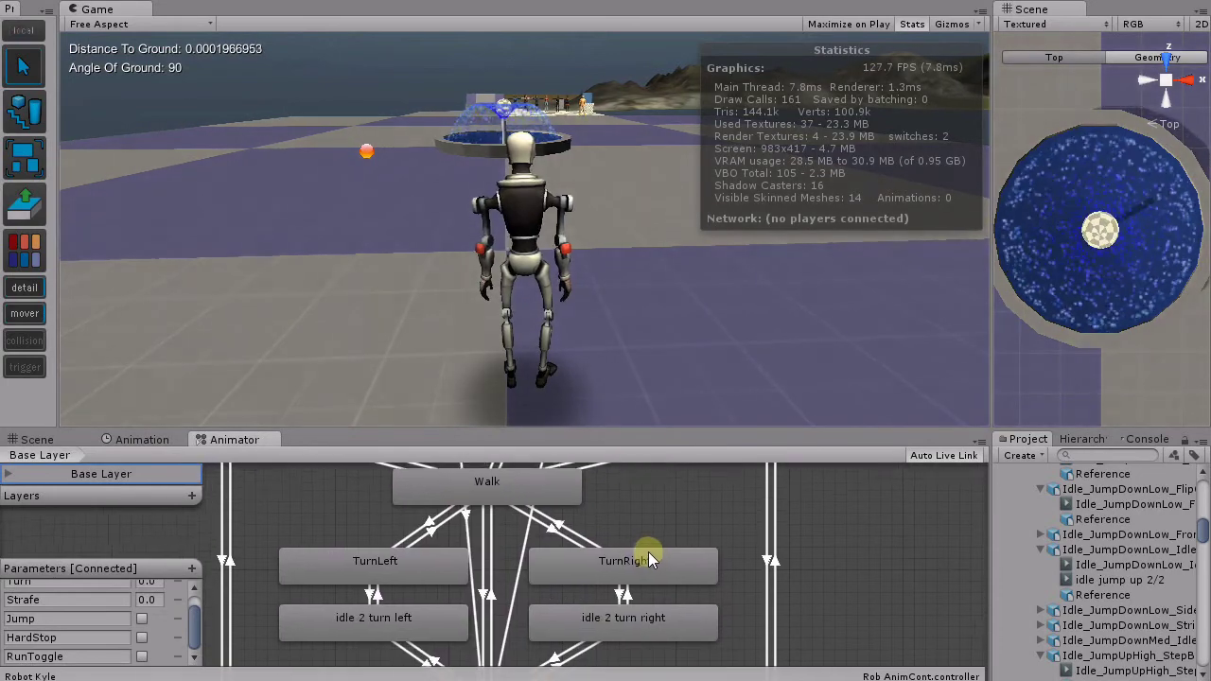
Step: Make the Animator taller and have Robot Kyle jump repeatedly from idle to watch the Idle Jump Up states
{"action": "left_click_drag", "start_coordinate": [616, 432], "coordinate": [617, 381]}
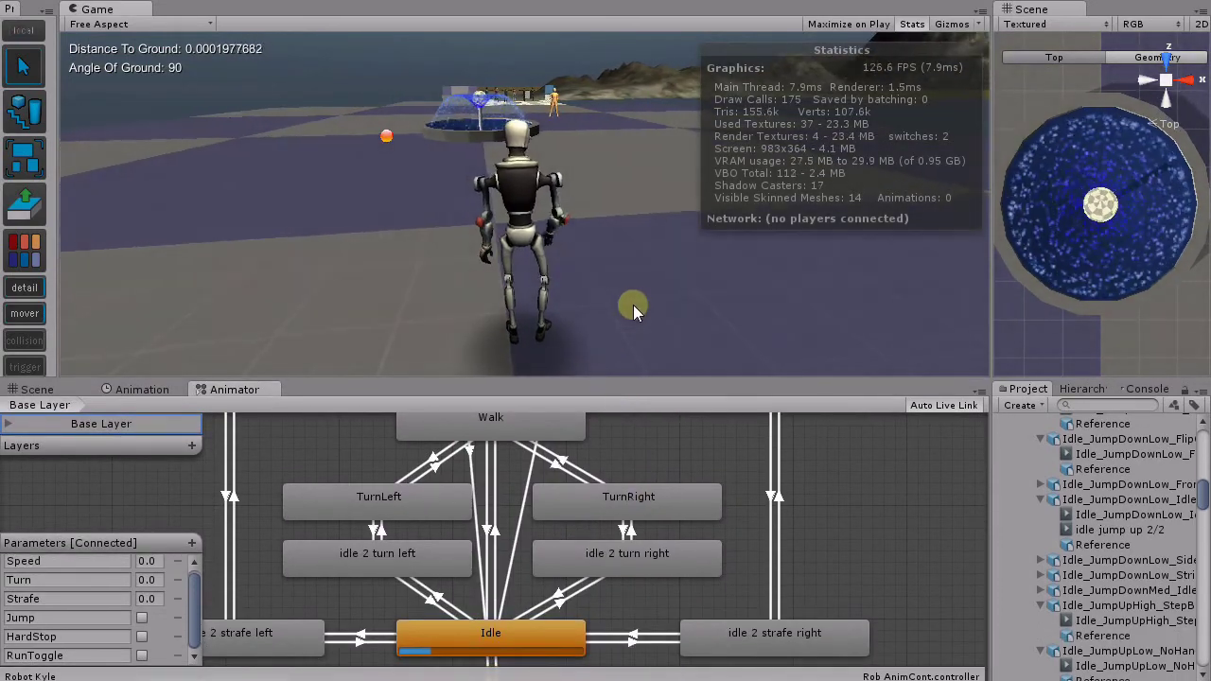
{"action": "key", "text": "space"}
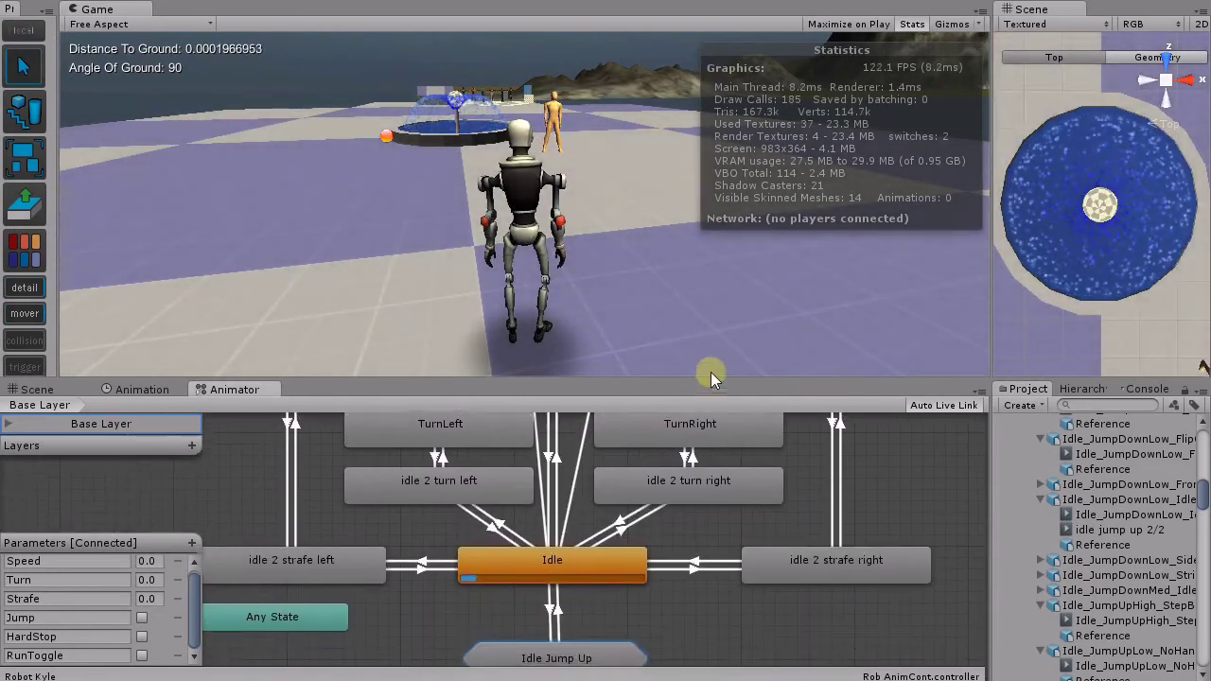
{"action": "key", "text": "space"}
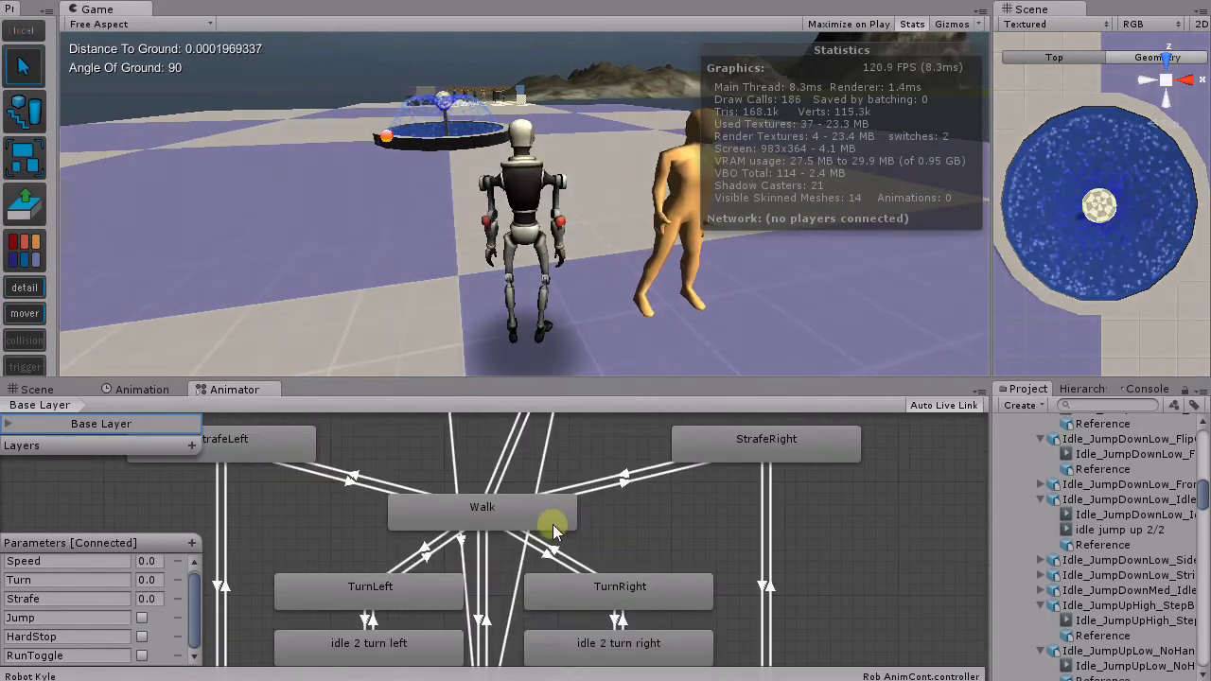
{"action": "key", "text": "space"}
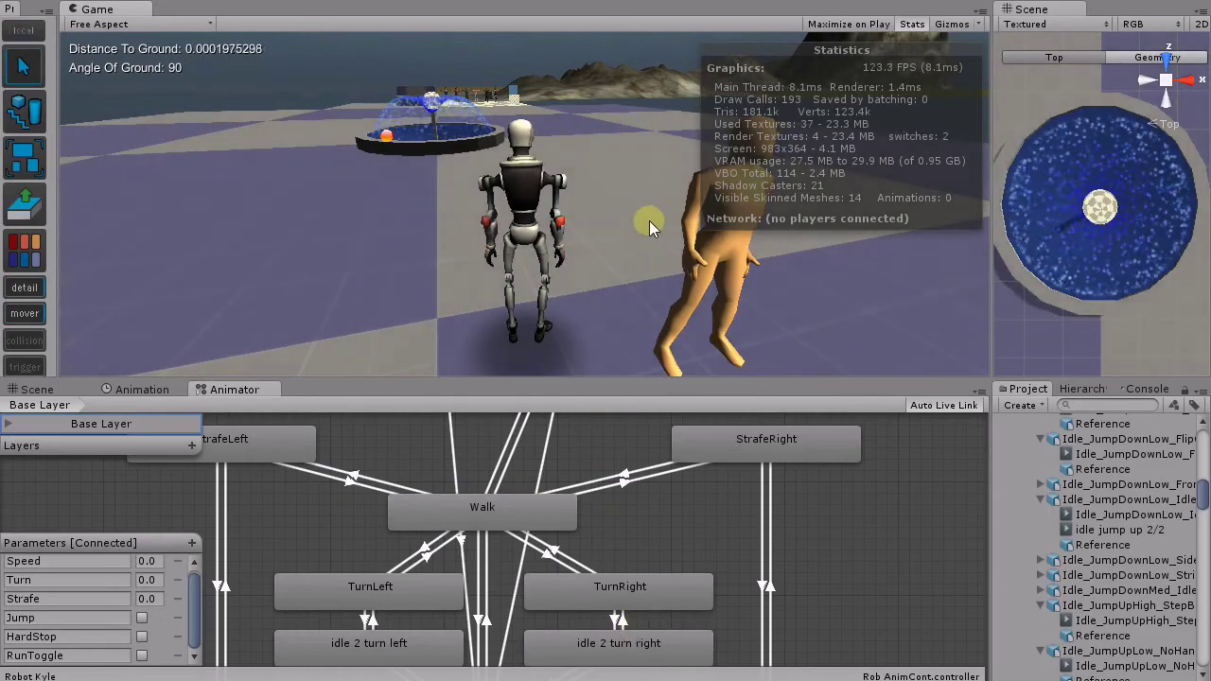
{"action": "key", "text": "space"}
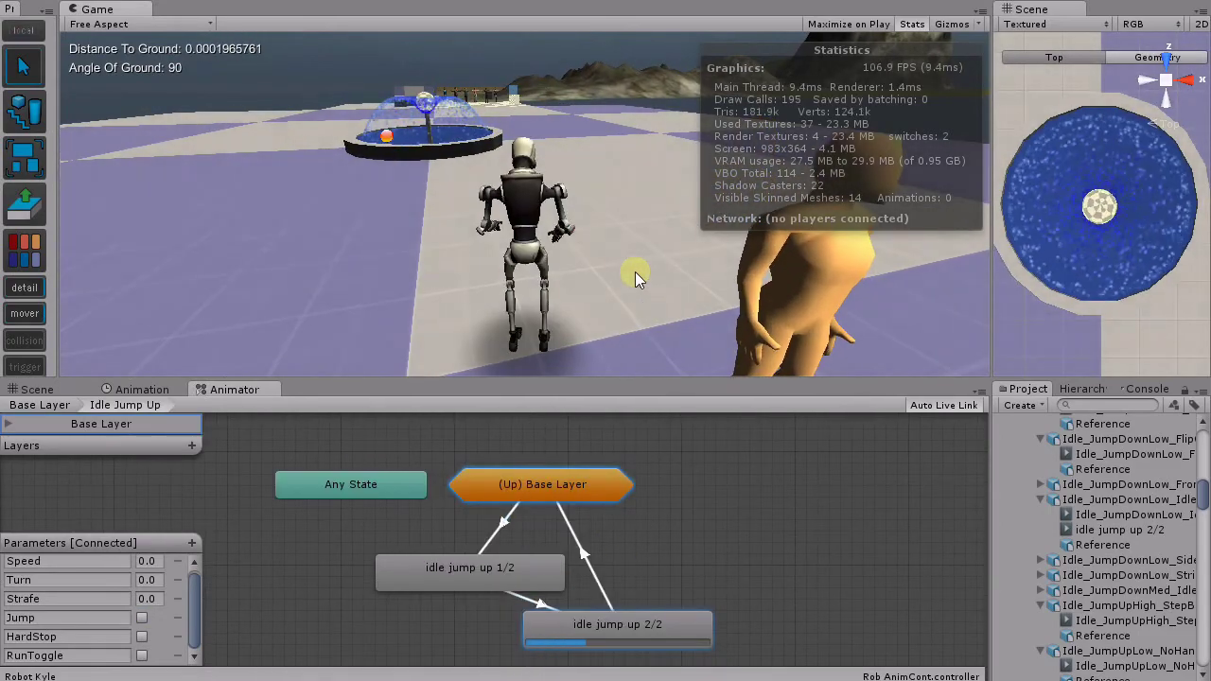
{"action": "key", "text": "space"}
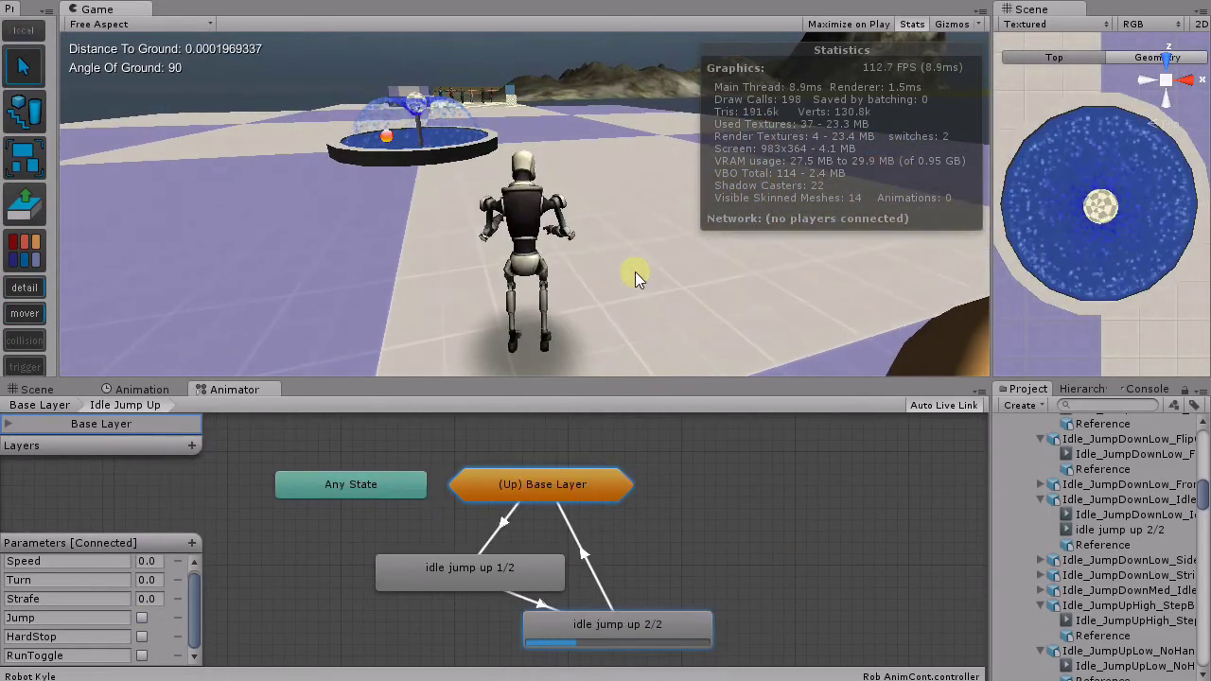
Step: Walk Robot Kyle up to the fountain and turn him at its edge until he faces the water
{"action": "key", "text": "w"}
{"action": "key", "text": "a"}
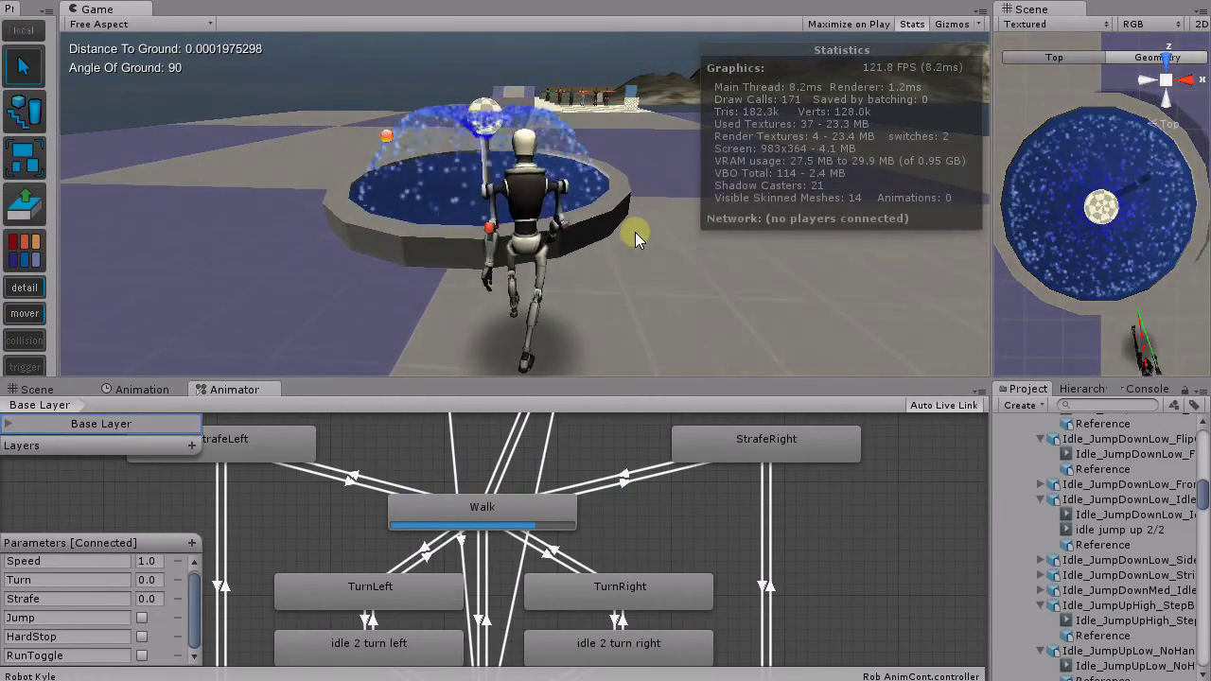
{"action": "key", "text": "a"}
{"action": "key", "text": "w"}
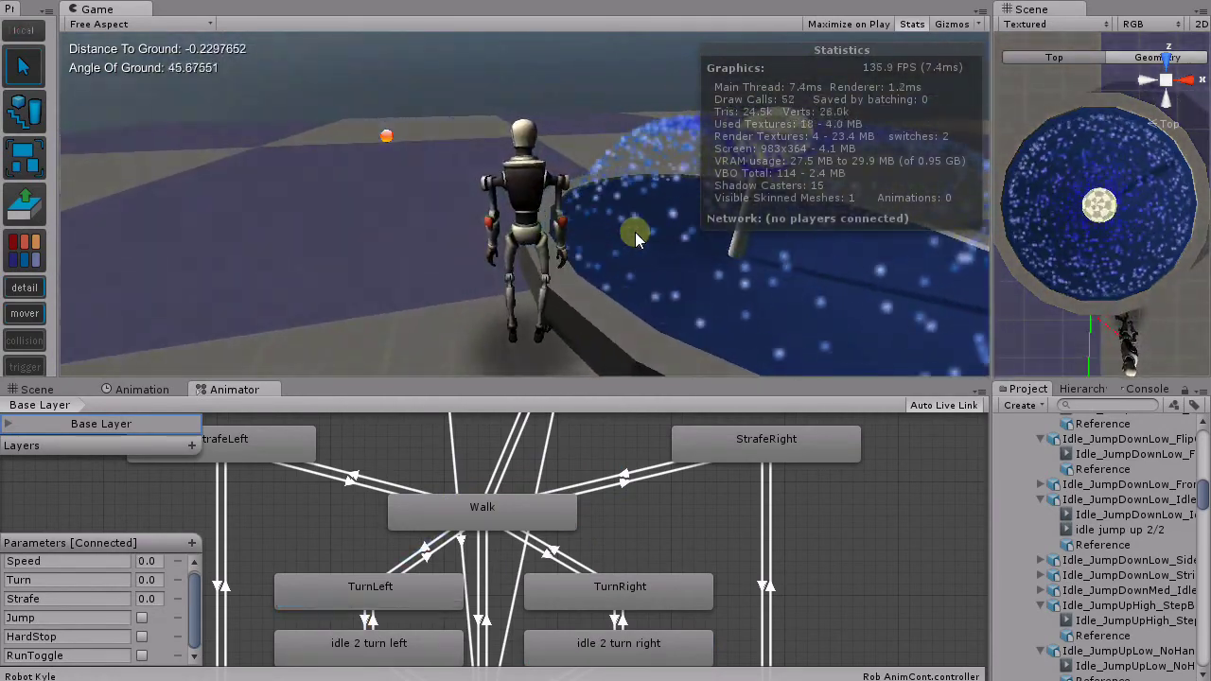
{"action": "key", "text": "d"}
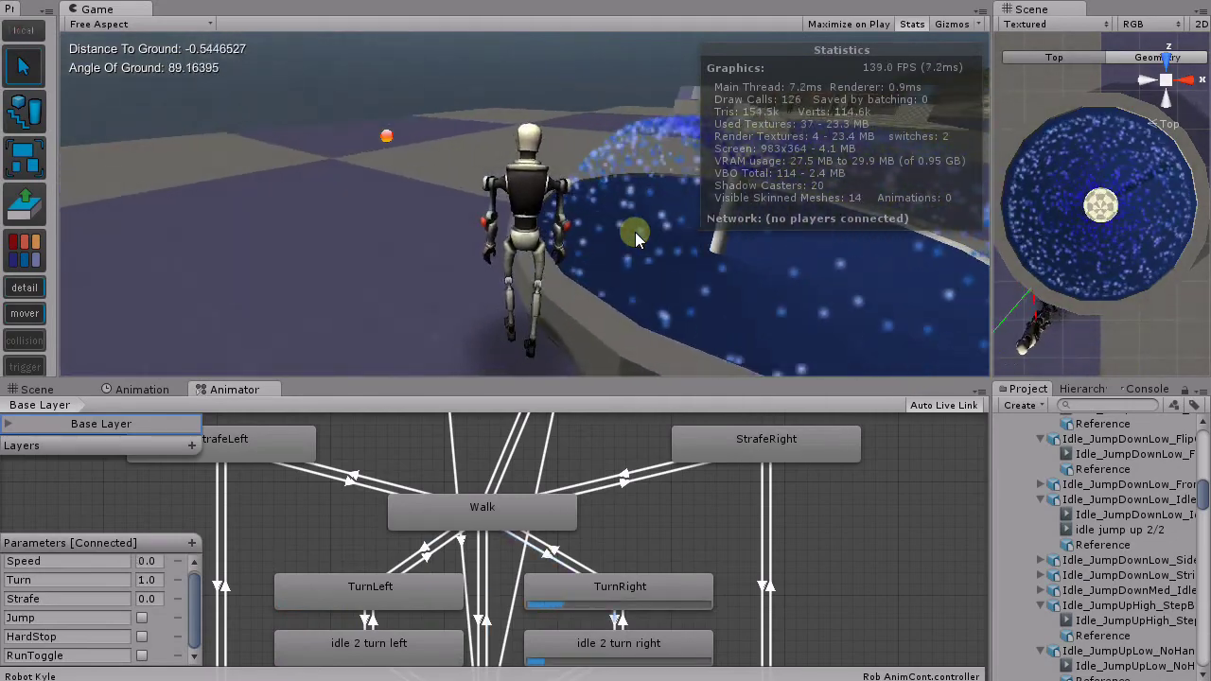
Step: Jump Robot Kyle onto the fountain's rim, walk him across the water and jump him out on the far side
{"action": "key", "text": "space"}
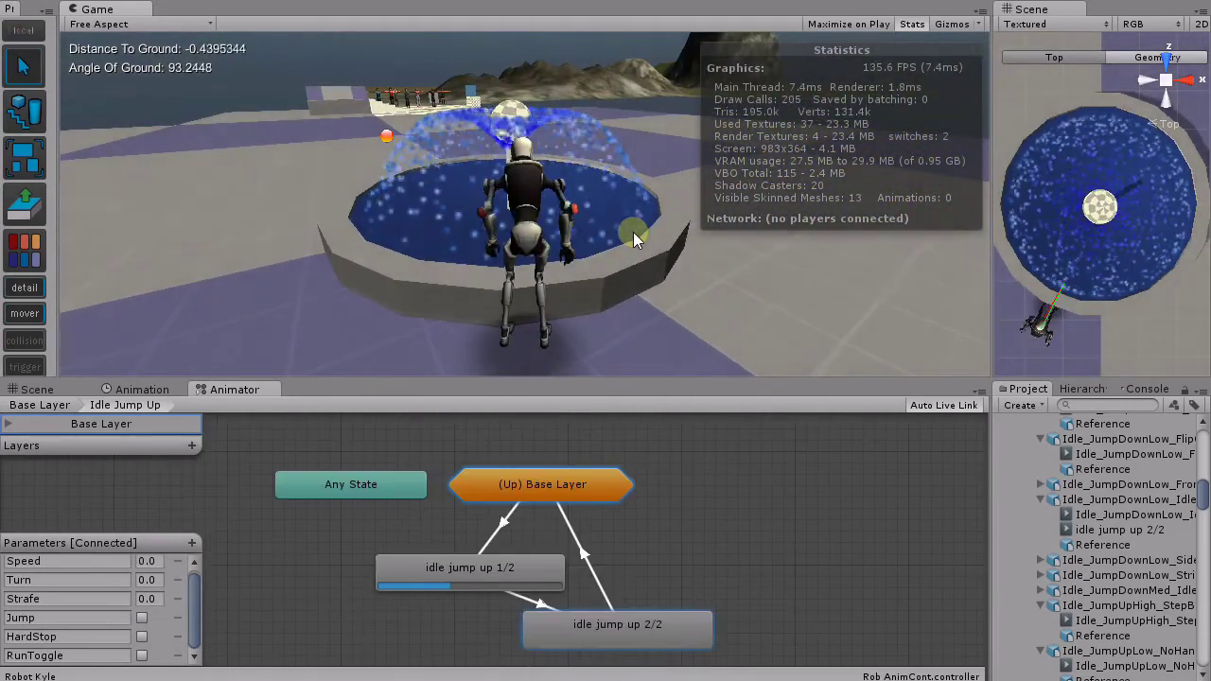
{"action": "key", "text": "a"}
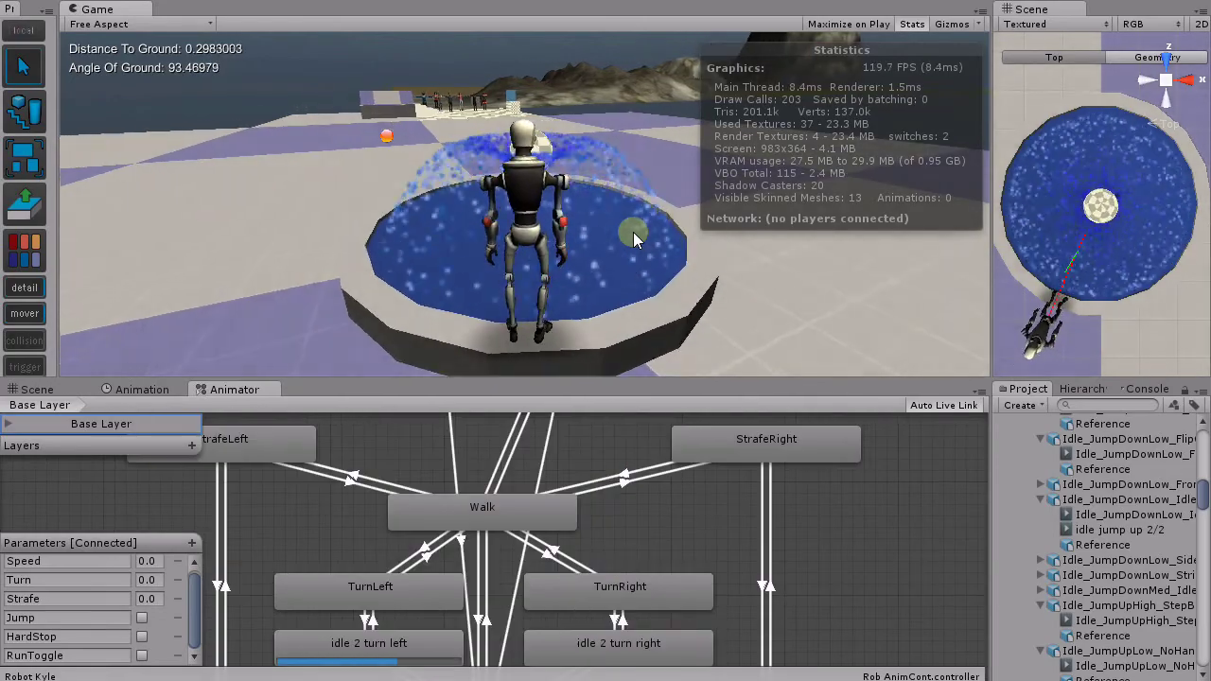
{"action": "key", "text": "w"}
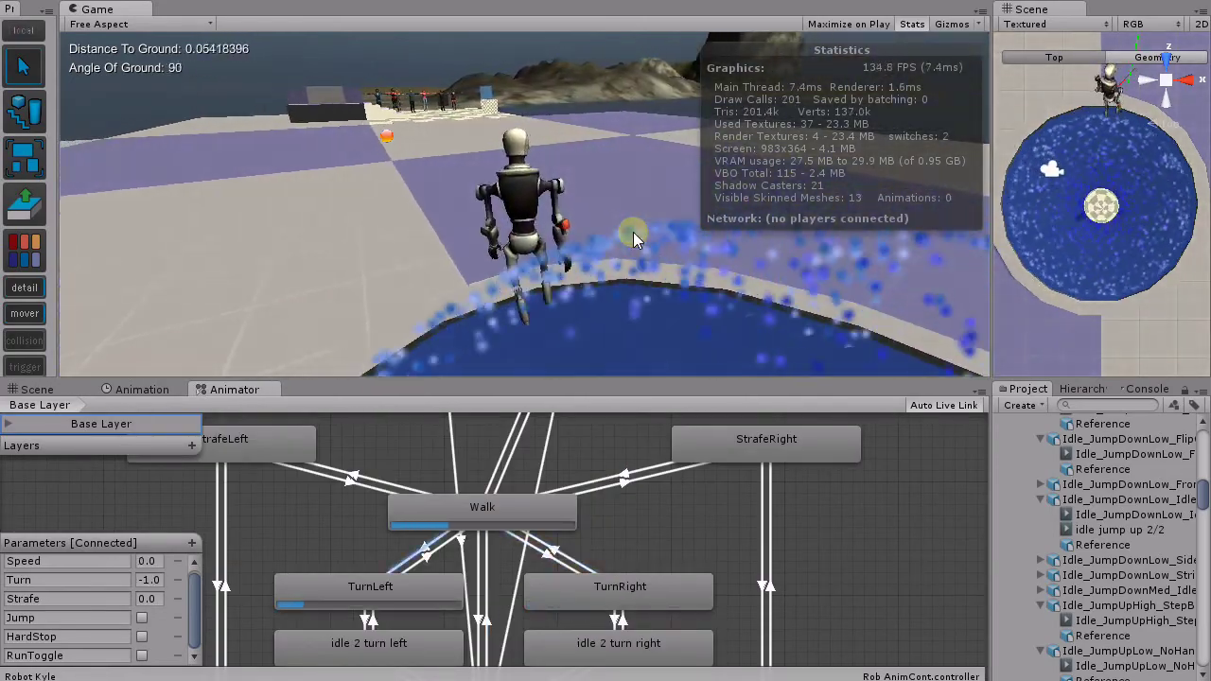
{"action": "key", "text": "a"}
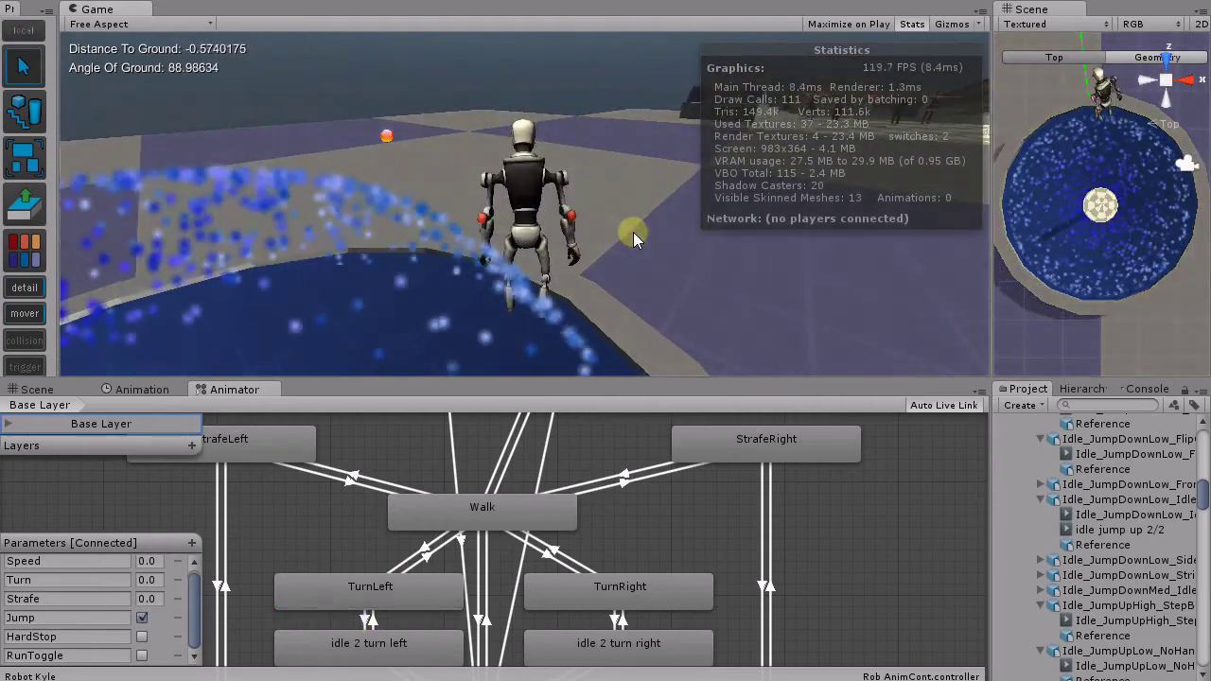
{"action": "key", "text": "space"}
{"action": "key", "text": "w"}
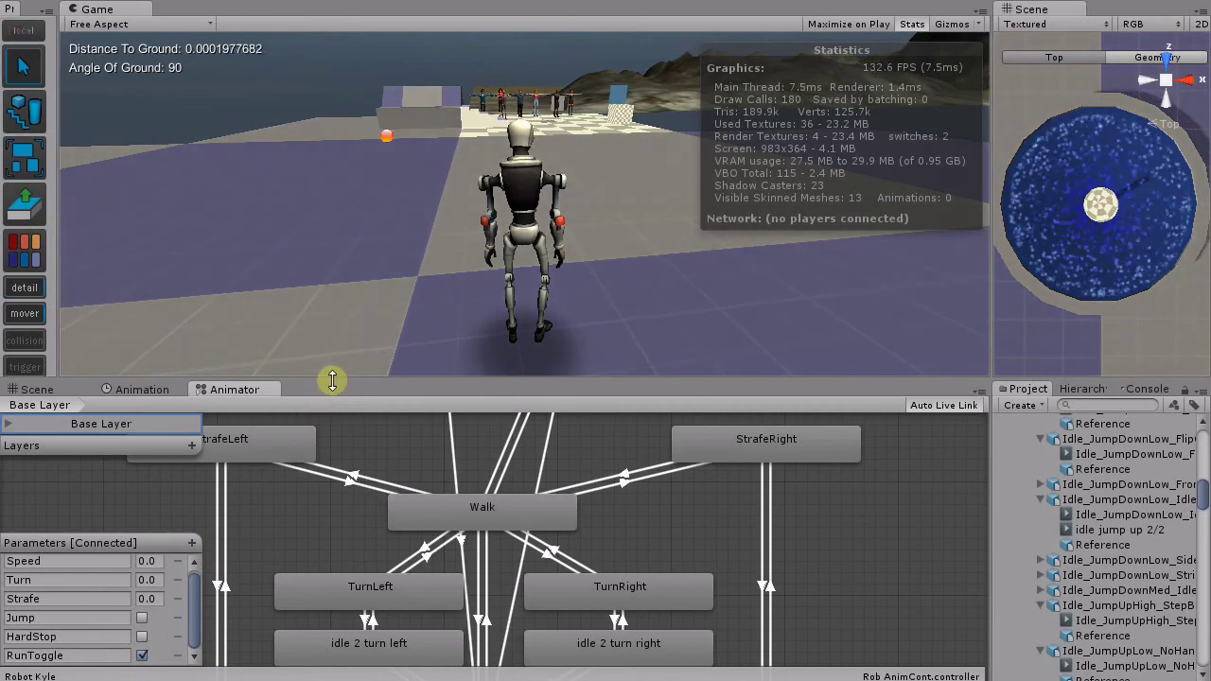
Step: Make the Game view taller, show the last Animator parameters and run Robot Kyle past the characters onto the terrain
{"action": "left_click_drag", "start_coordinate": [332, 381], "coordinate": [331, 436]}
{"action": "left_click_drag", "start_coordinate": [194, 613], "coordinate": [193, 632]}
{"action": "left_click", "coordinate": [592, 332]}
{"action": "key", "text": "w"}
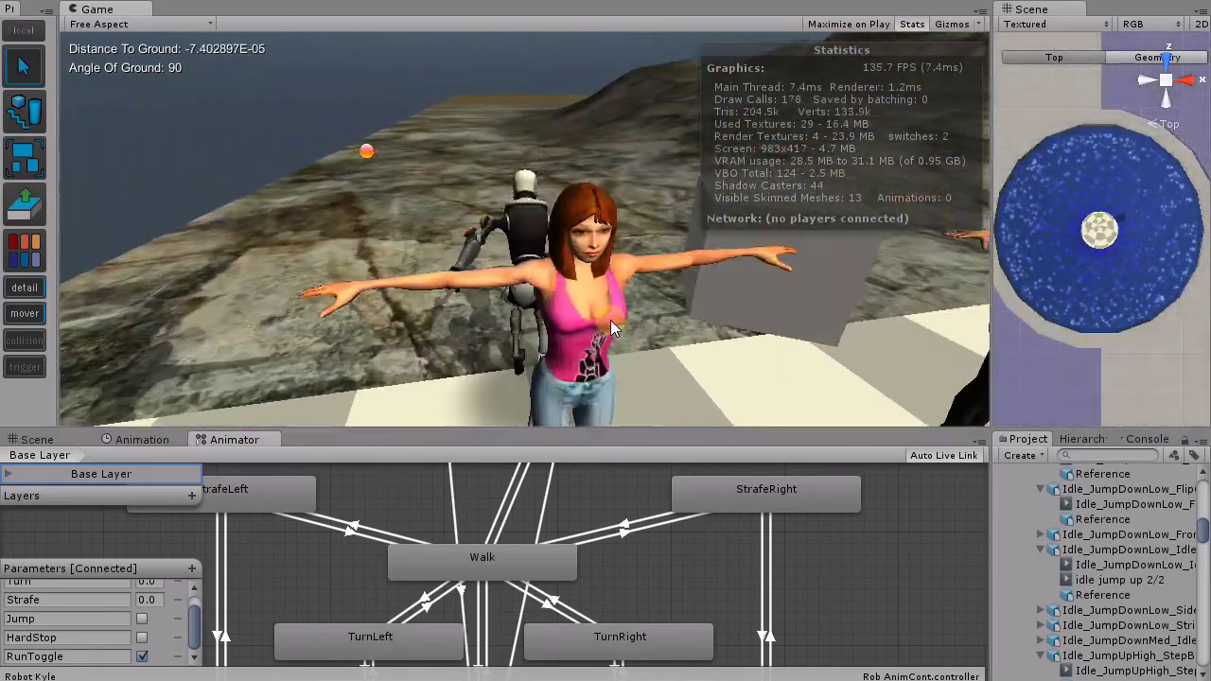
{"action": "left_click", "coordinate": [611, 320]}
{"action": "key", "text": "w"}
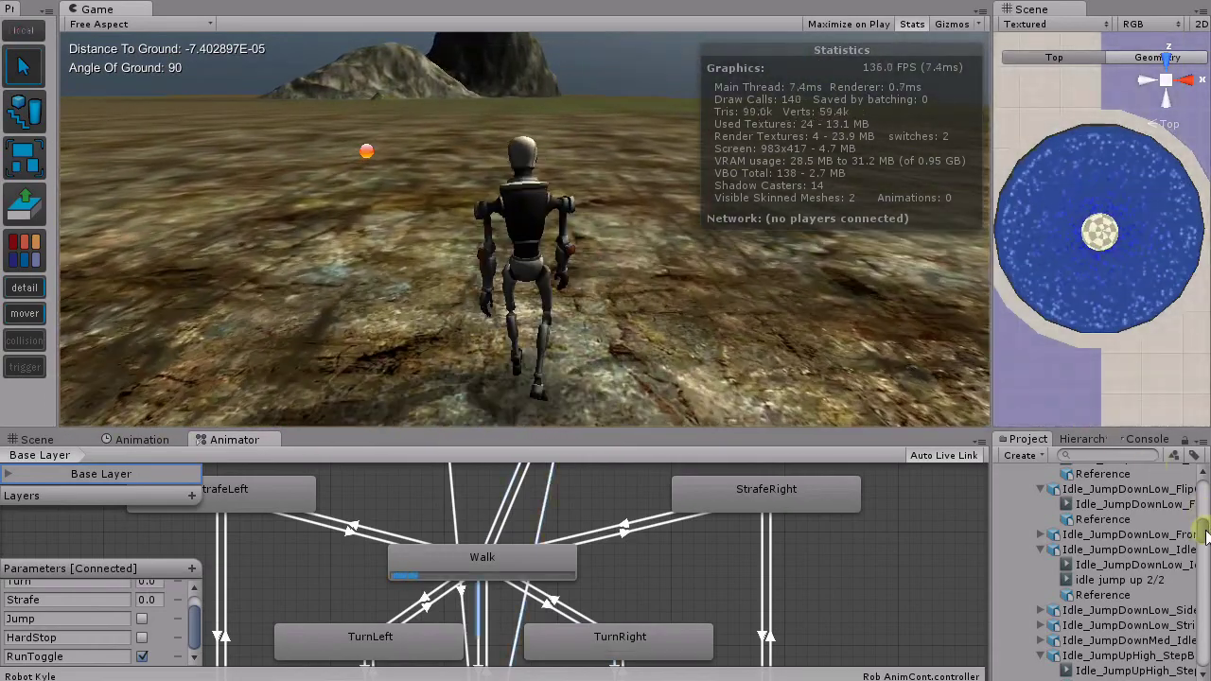
Step: Locate the Raw Mocap Data folder in the project and select its Animations subfolder
{"action": "left_click_drag", "start_coordinate": [1202, 533], "coordinate": [1204, 508]}
{"action": "scroll", "coordinate": [1204, 513], "scroll_direction": "up", "scroll_amount": 2}
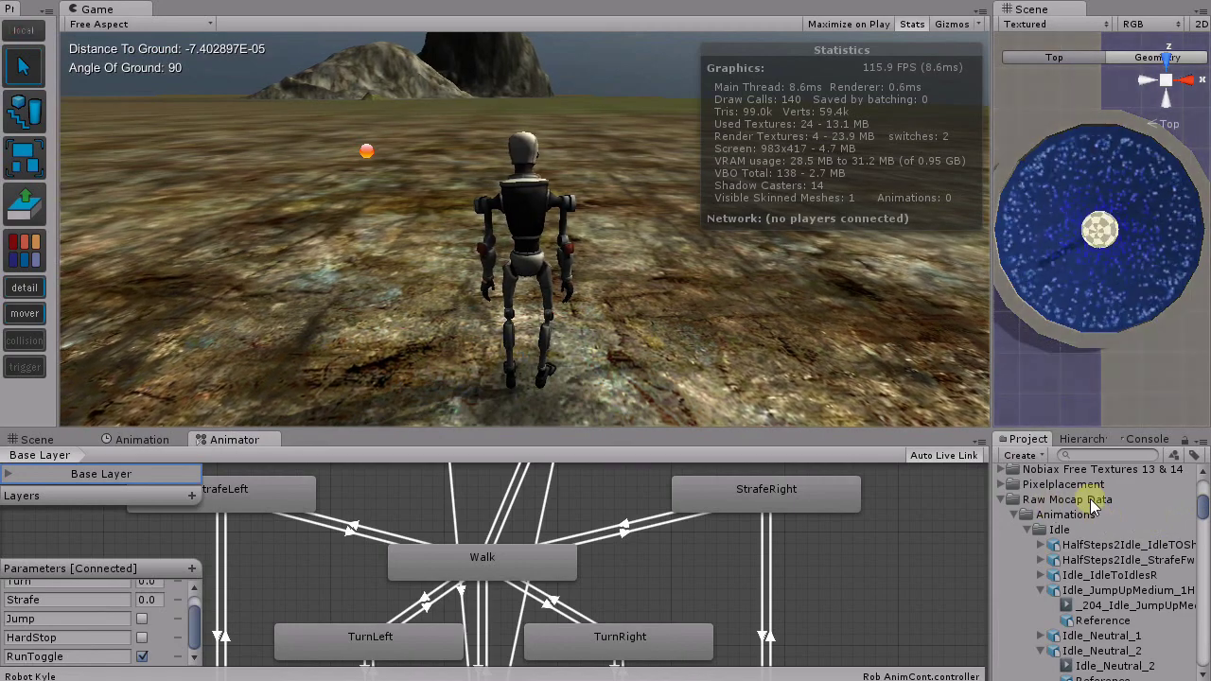
{"action": "left_click", "coordinate": [1079, 499]}
{"action": "left_click", "coordinate": [1066, 515]}
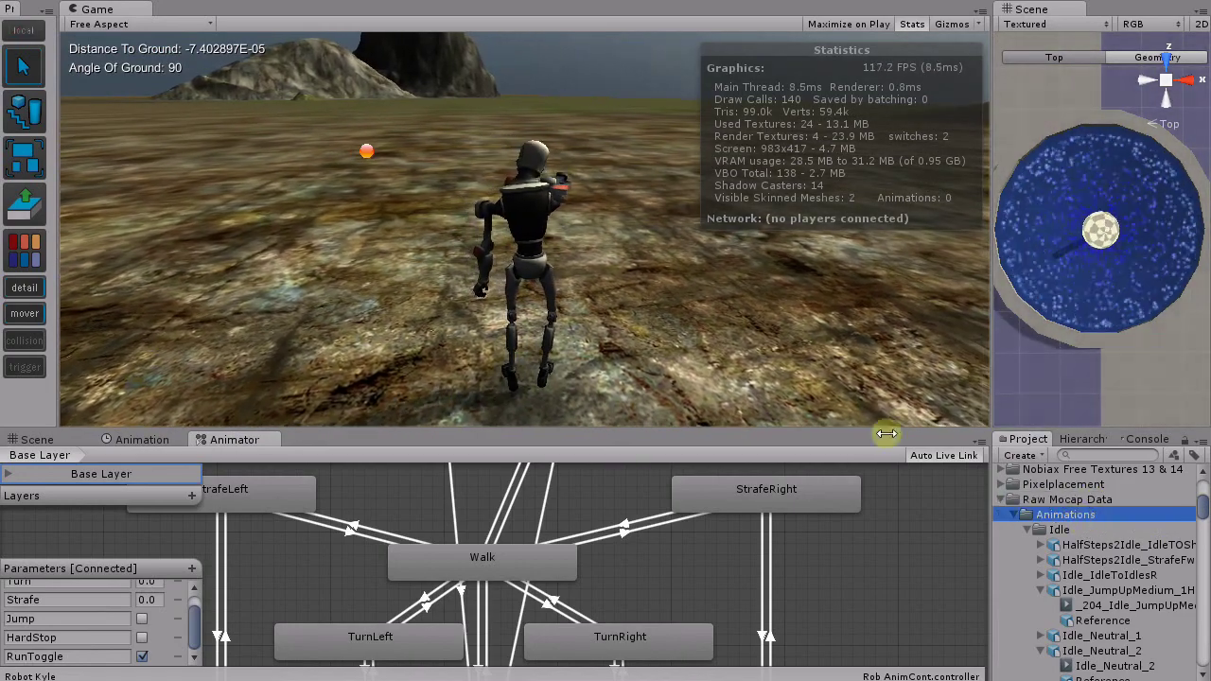
Step: Return to the game and run Robot Kyle across the rocky terrain, turning him both ways
{"action": "left_click", "coordinate": [712, 341]}
{"action": "key", "text": "w"}
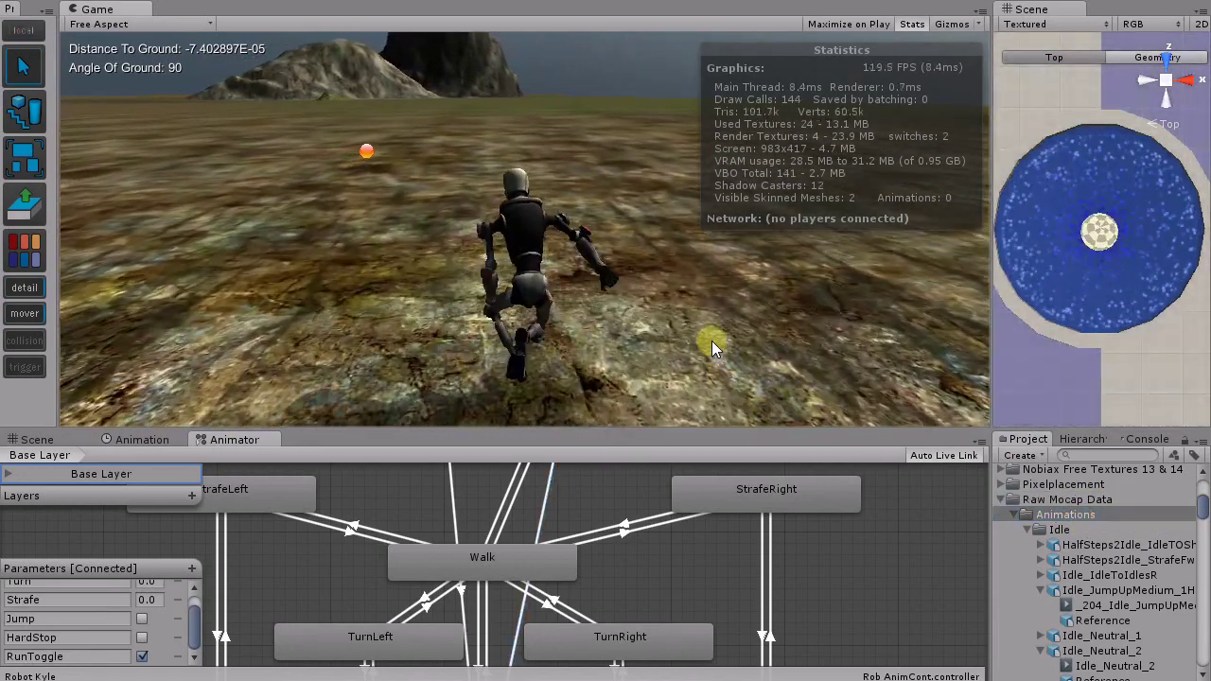
{"action": "key", "text": "a"}
{"action": "key", "text": "d"}
{"action": "key", "text": "w"}
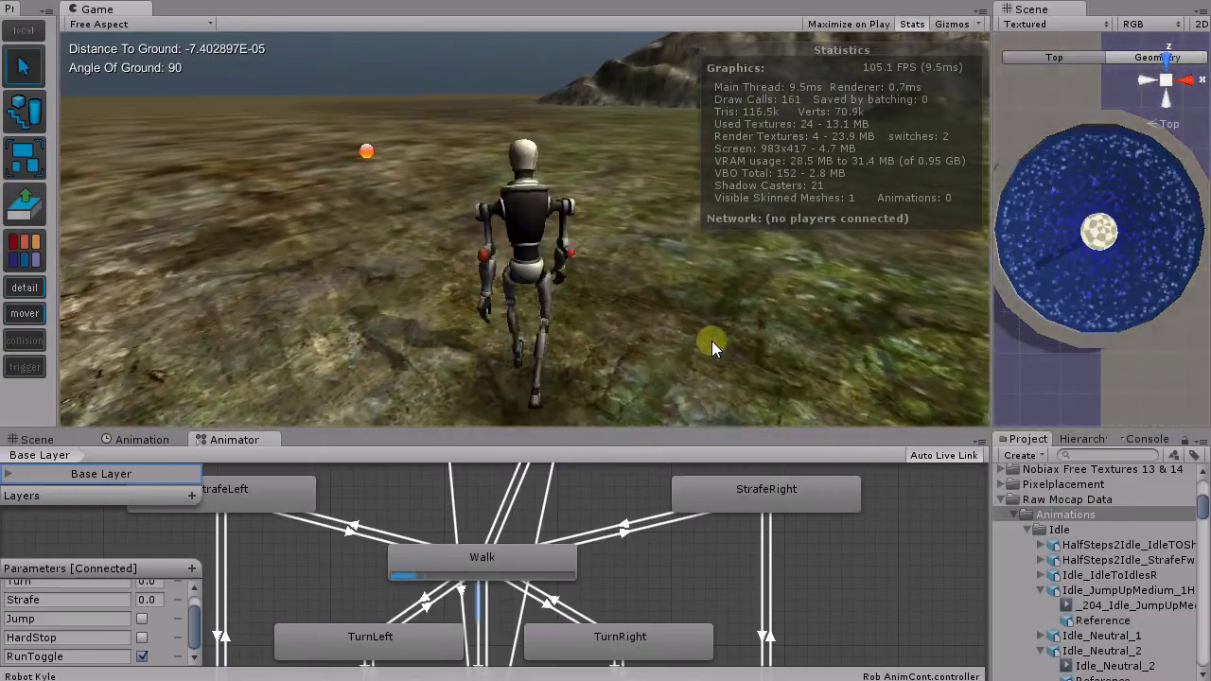
{"action": "key", "text": "w"}
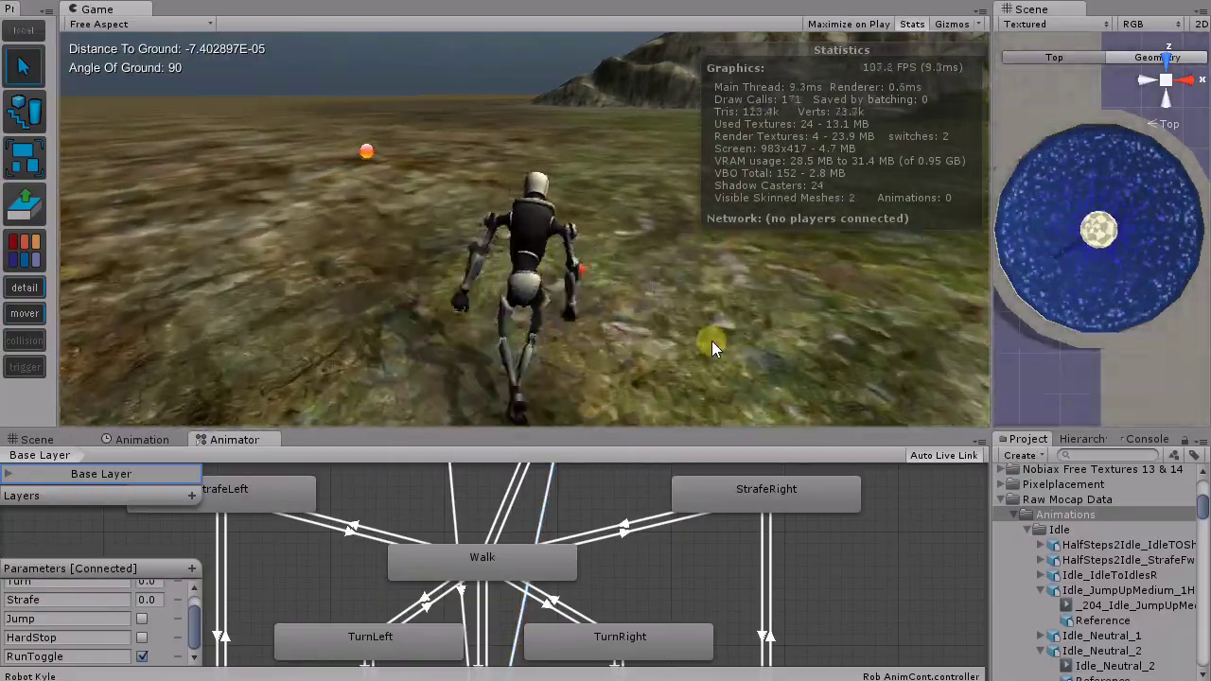